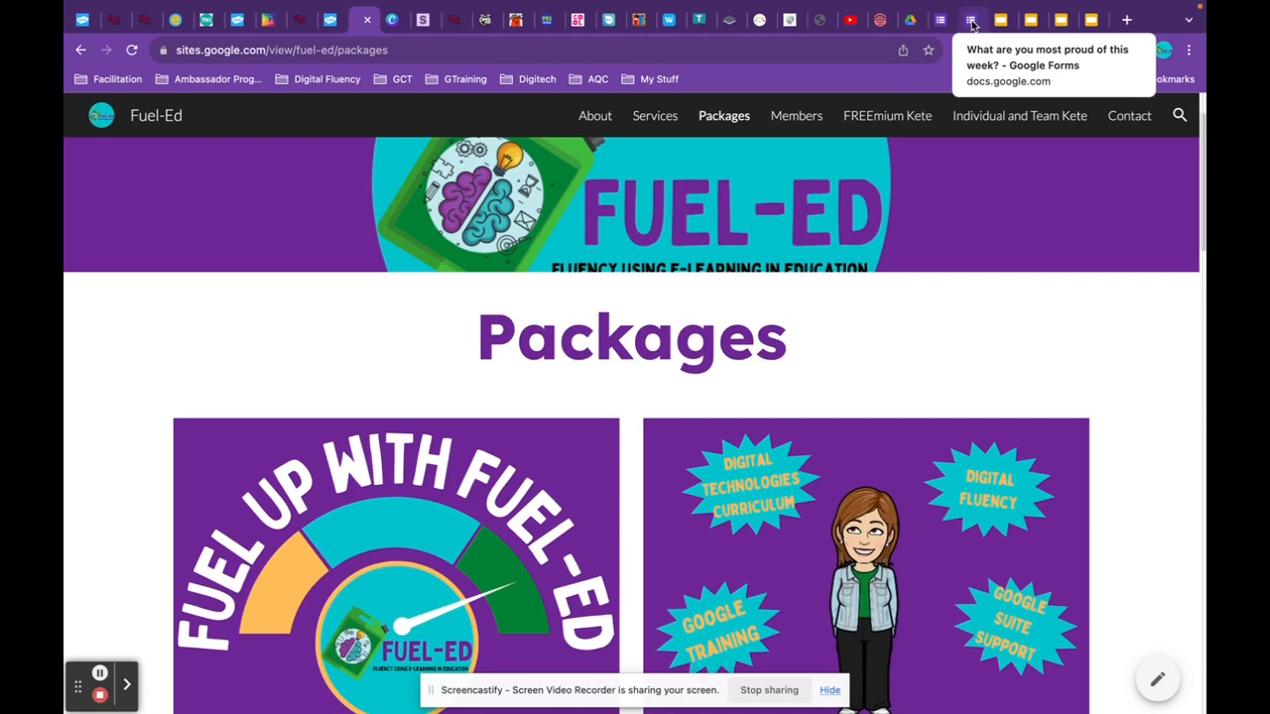
Browse the time zone converter and presentation tabs, closing the loading presentation tab.
click(761, 20)
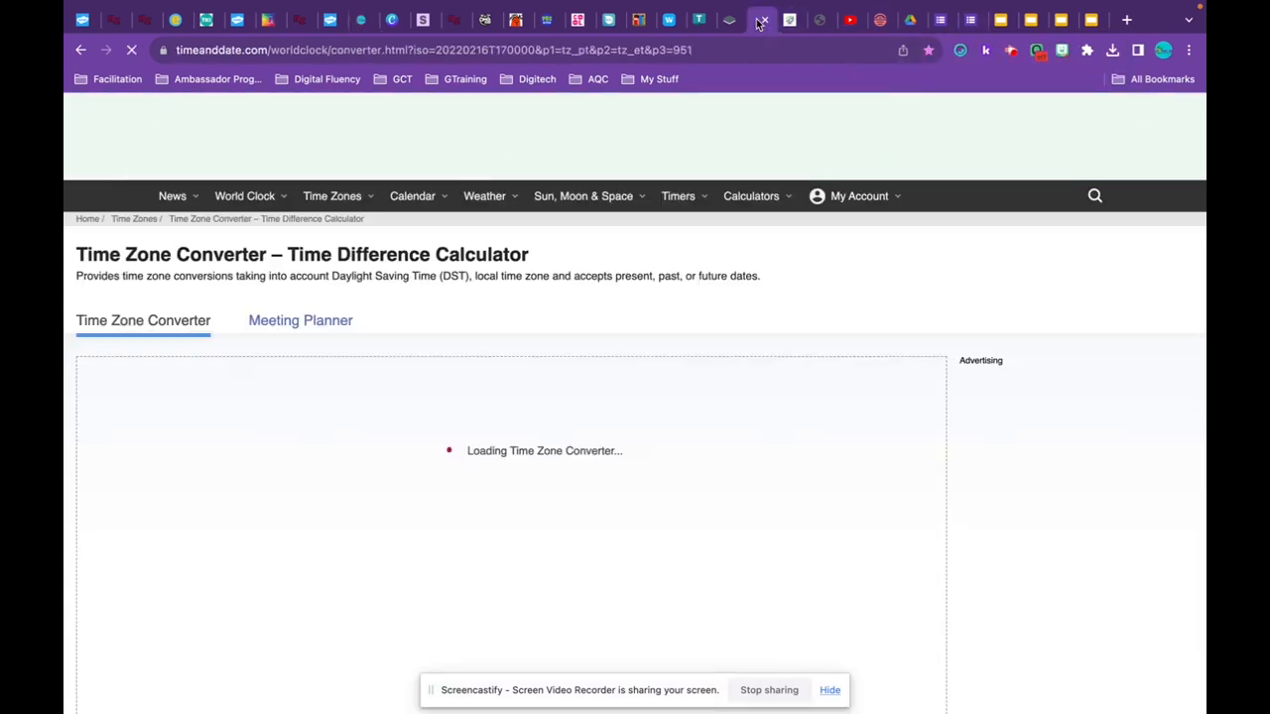
click(1004, 20)
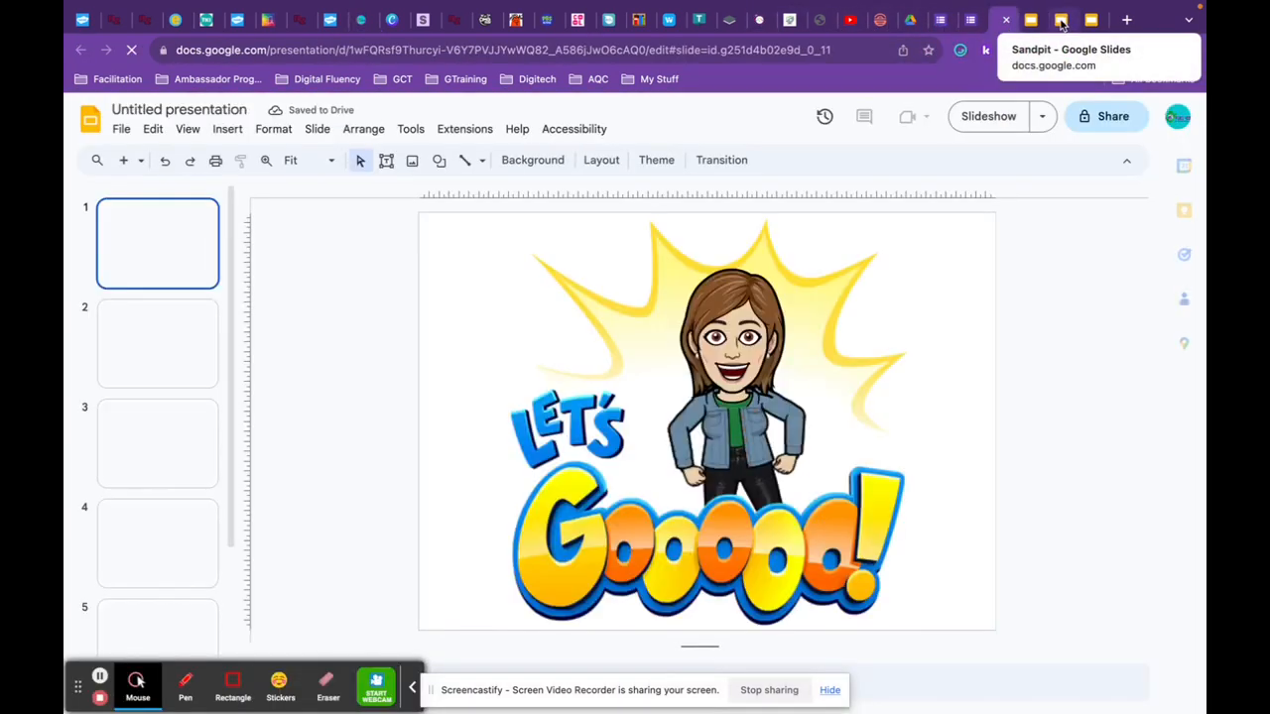
click(1062, 22)
click(1062, 20)
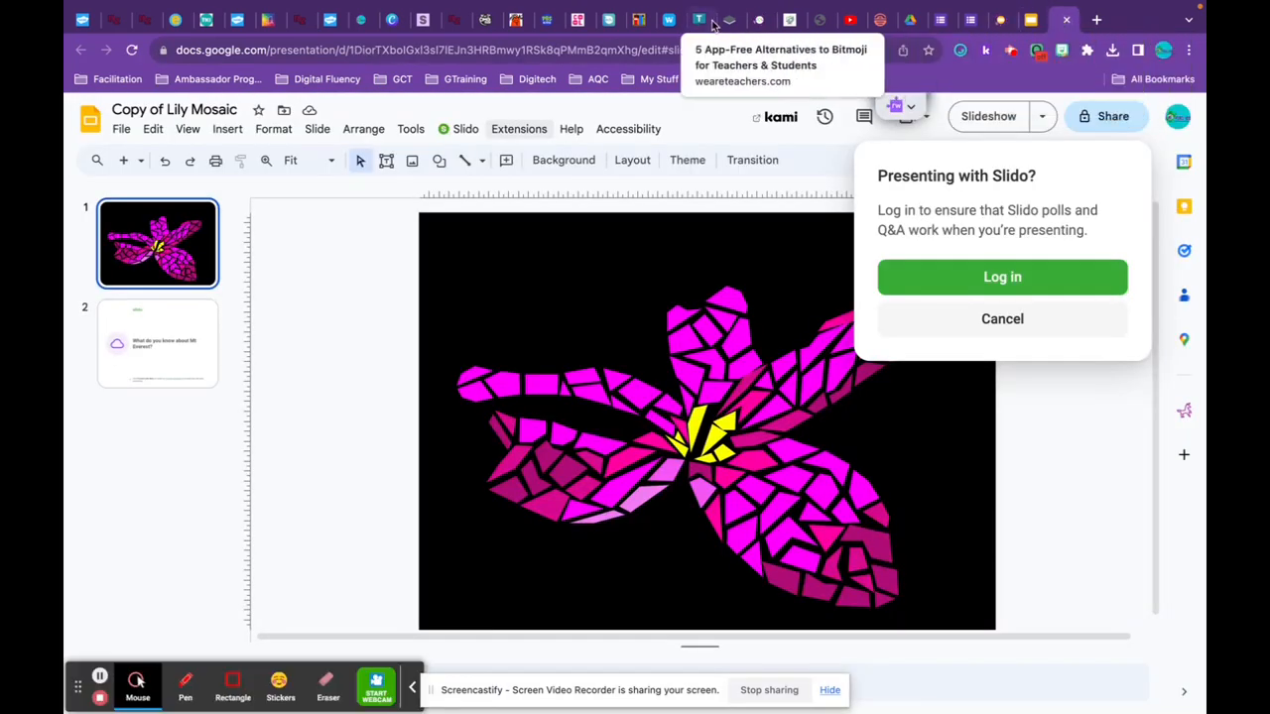
Look over the Fuel-Ed, School Journal and beef ribs tabs, ending on the I Spy worksheet.
click(363, 22)
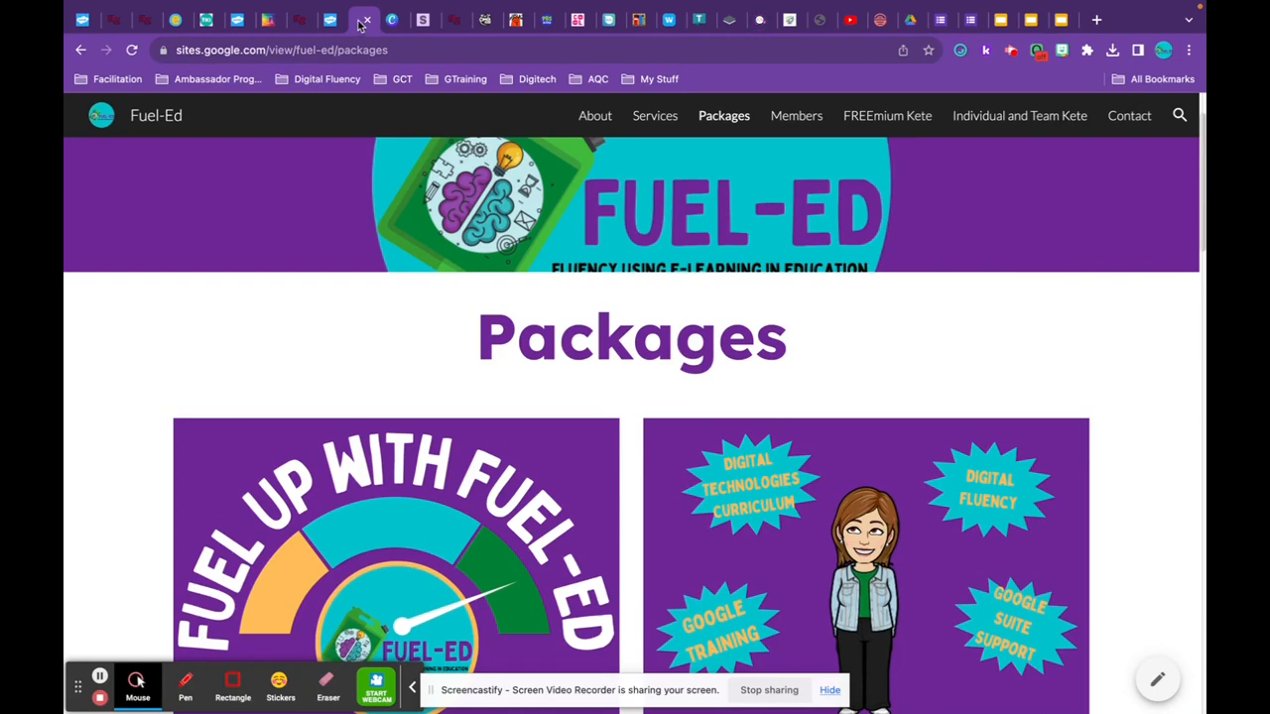
click(206, 24)
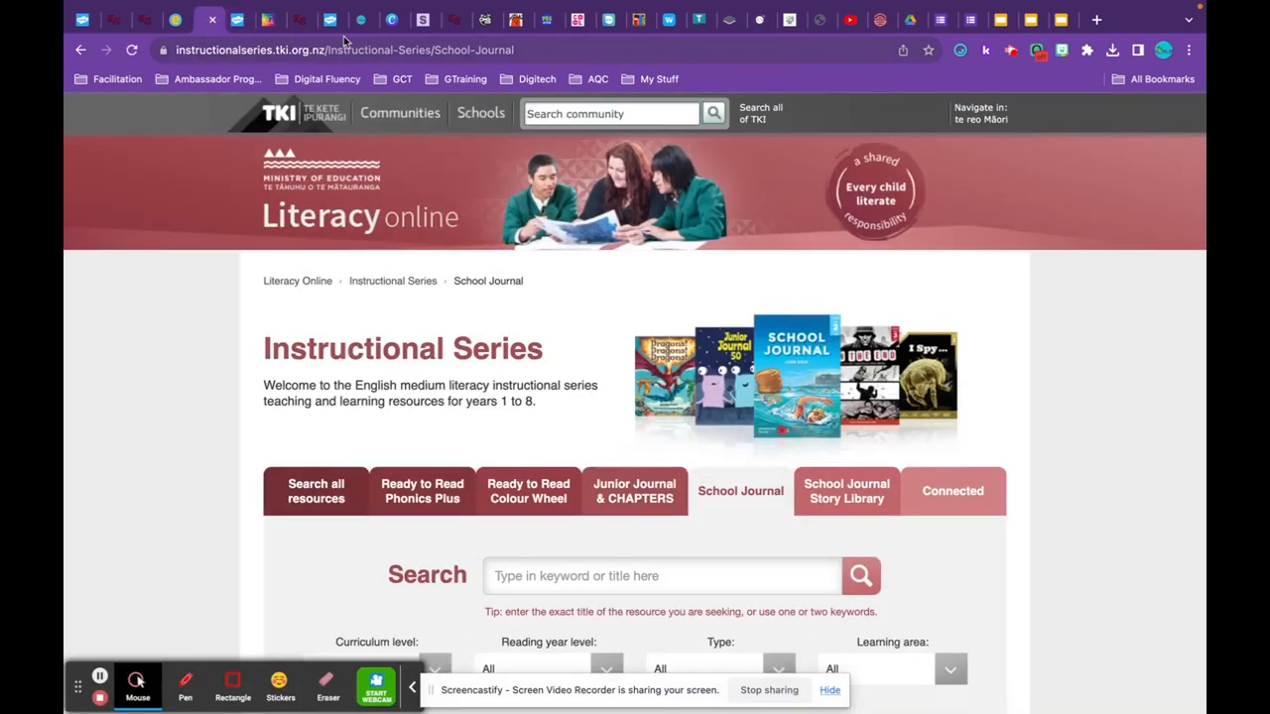
click(898, 18)
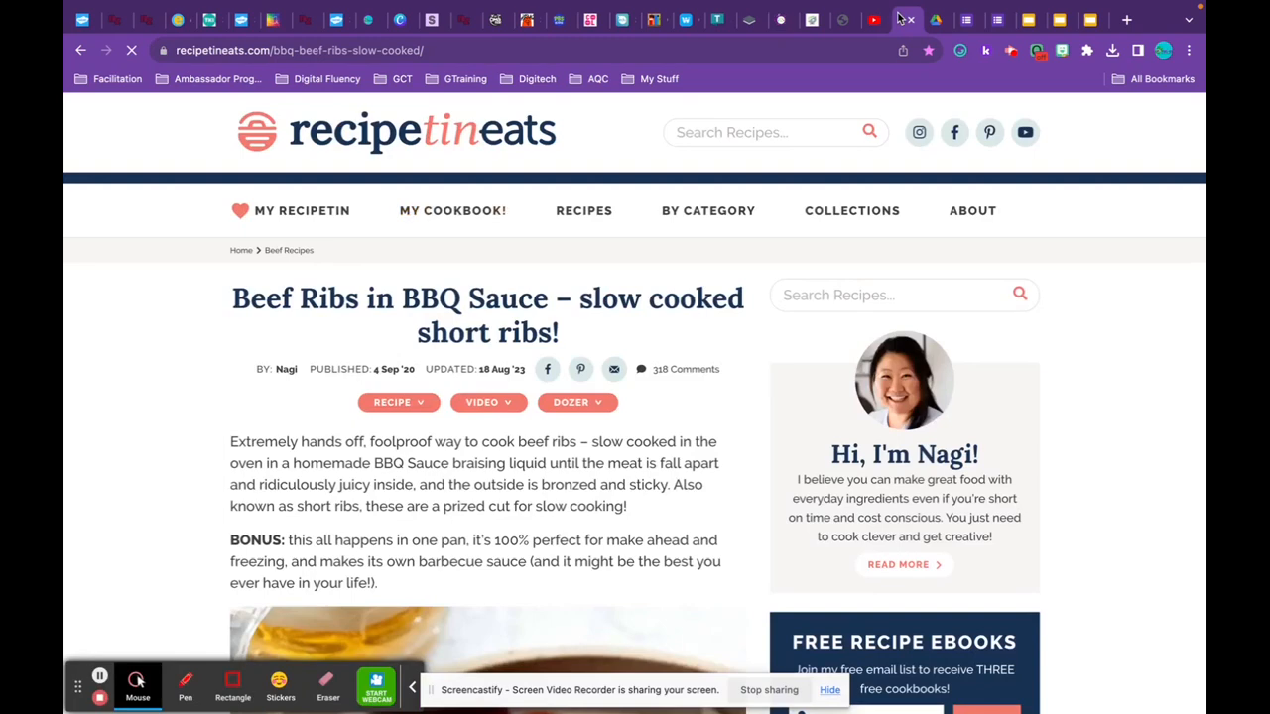
click(82, 20)
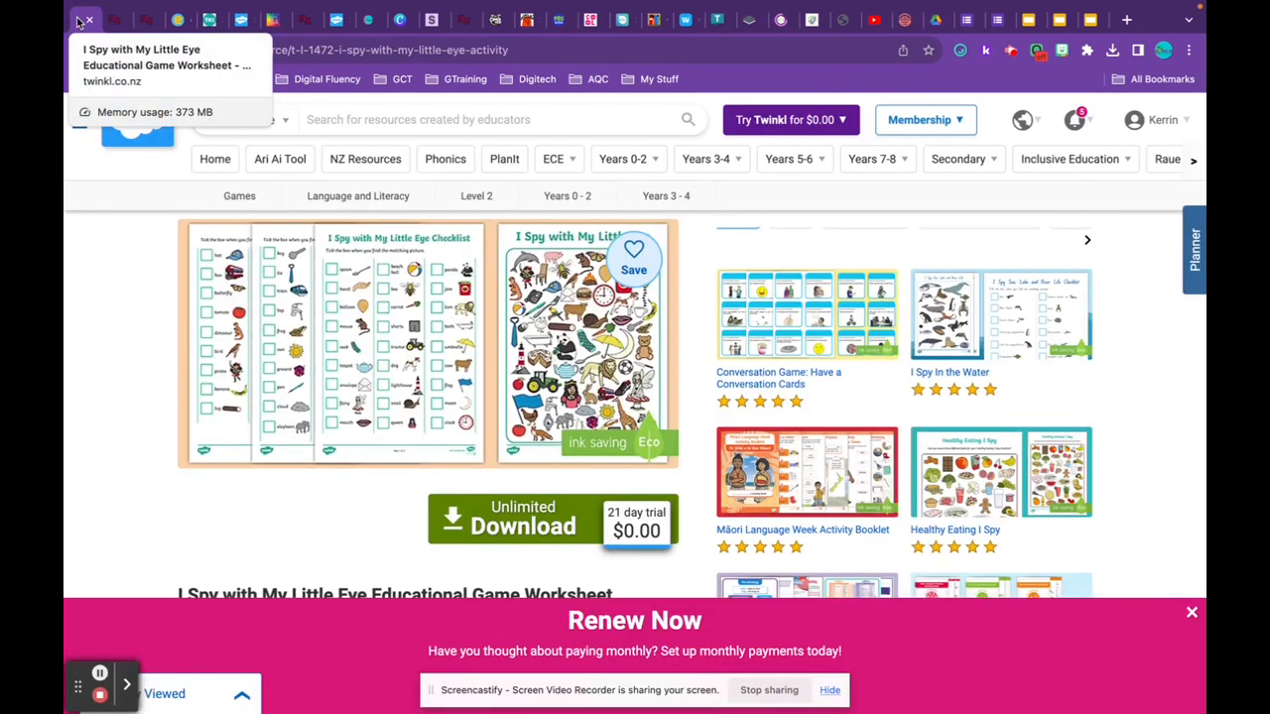
Create a red 'Planning' tab group containing the Twinkl I Spy worksheet tab.
right_click(80, 22)
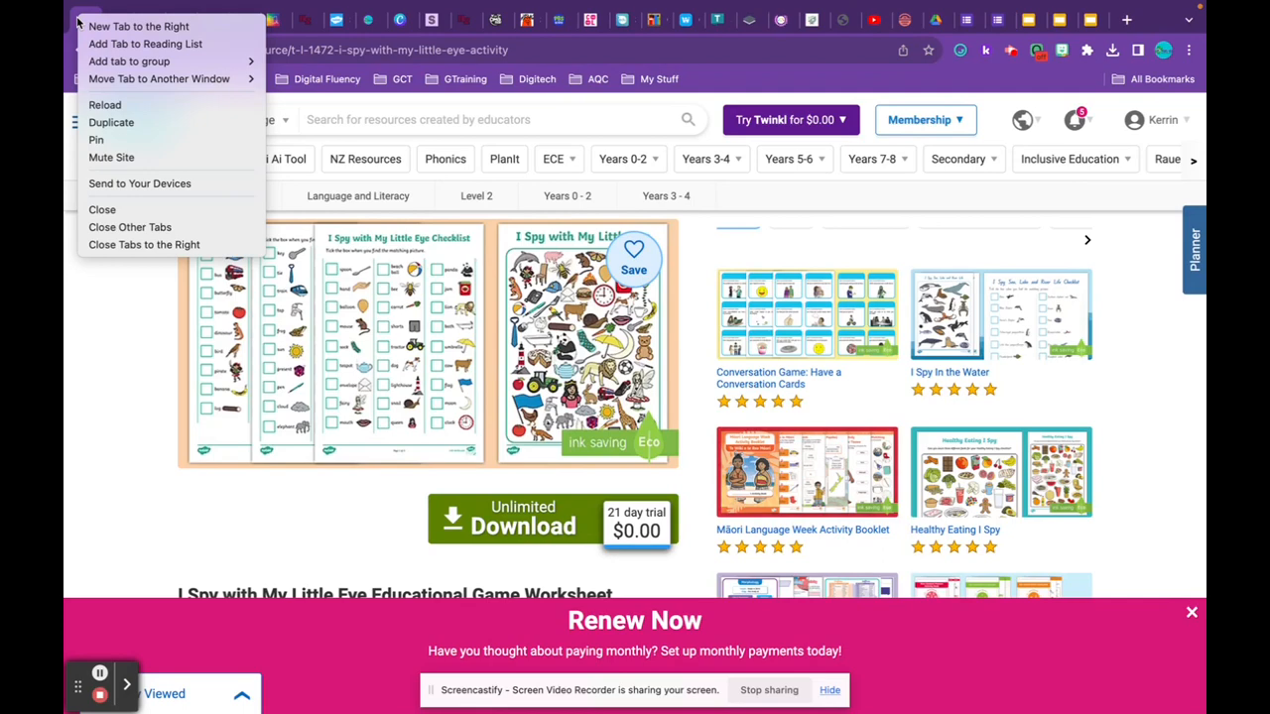
mouse_move(89, 66)
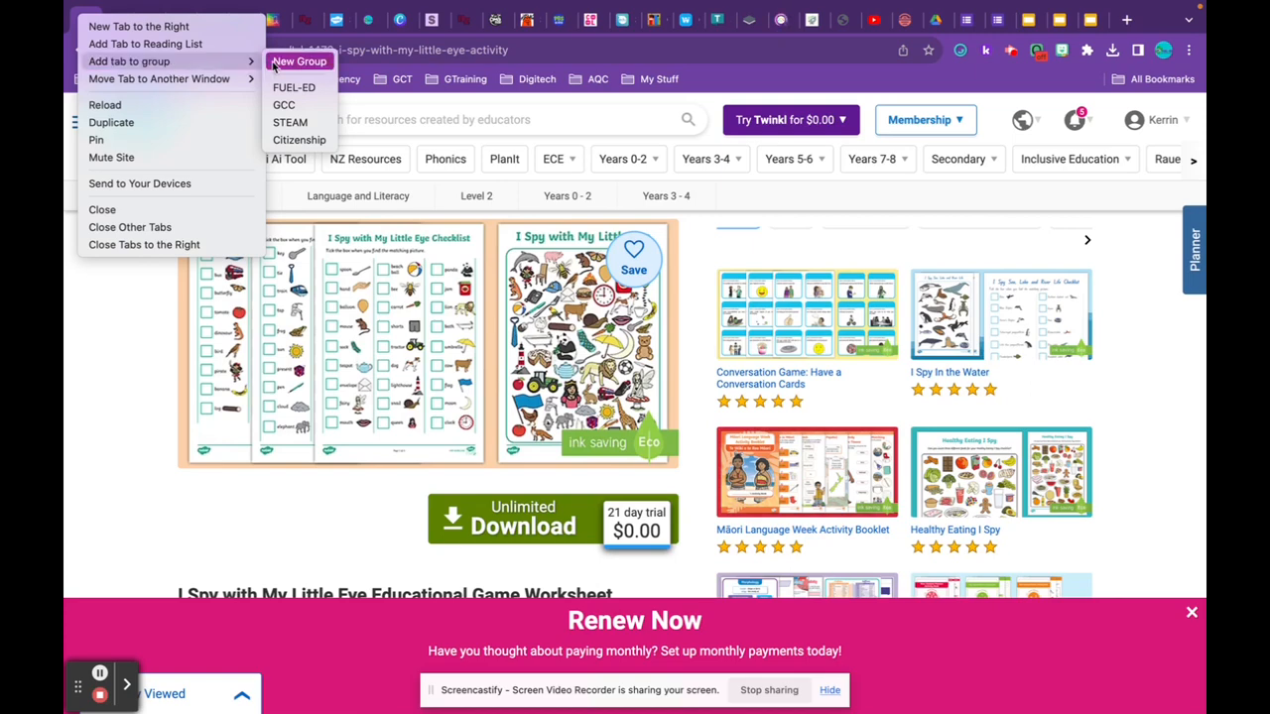
click(275, 66)
text(Planning)
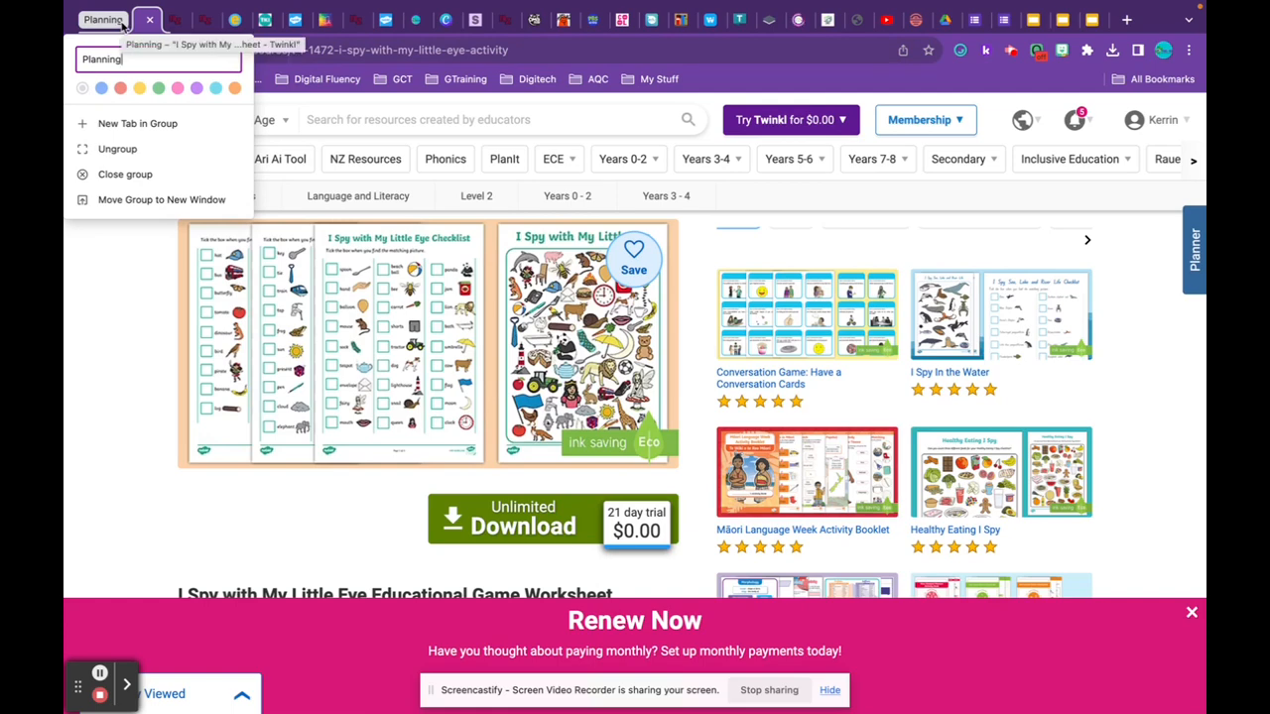
click(120, 89)
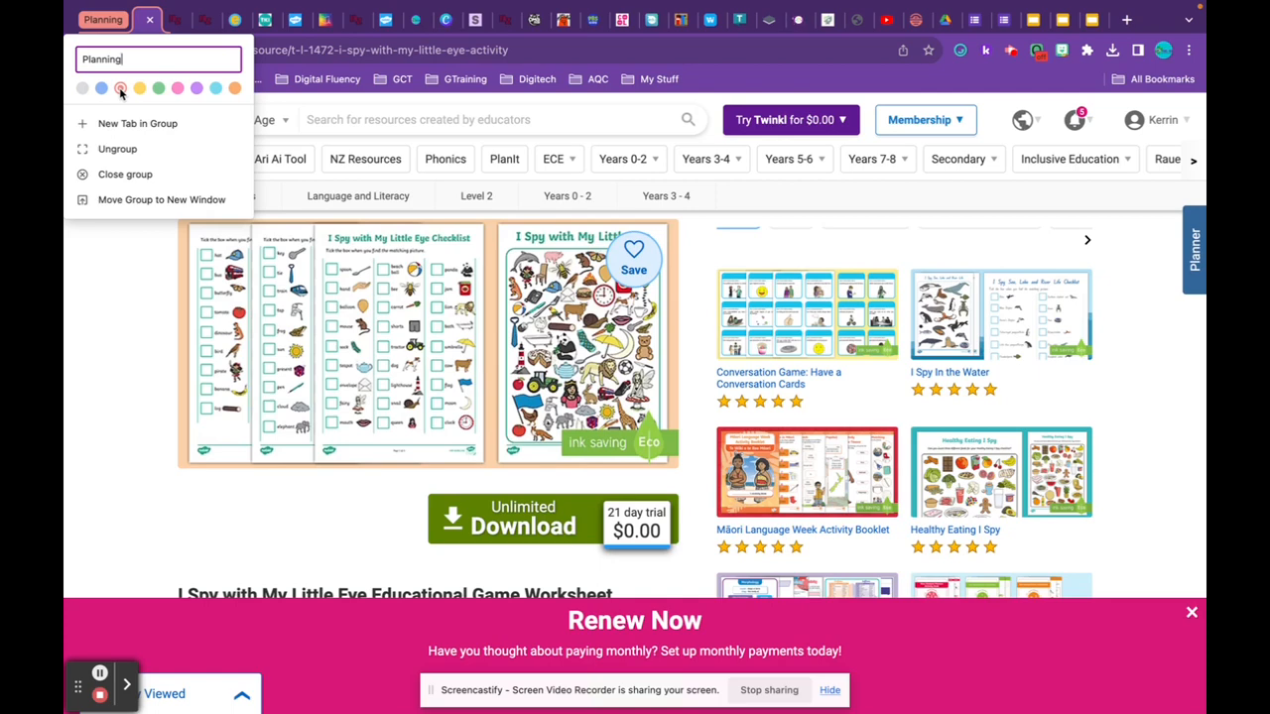
click(111, 269)
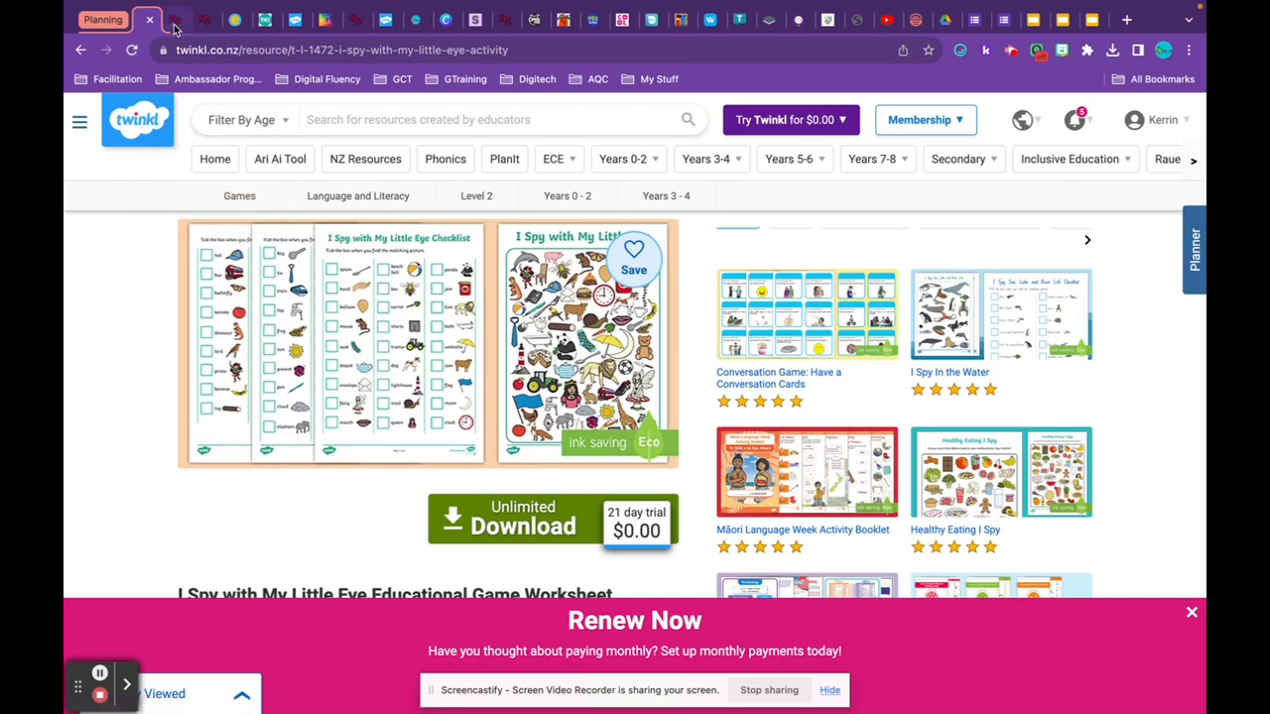
Add the nzmaths.co.nz home page tab to the red 'Planning' group.
click(178, 21)
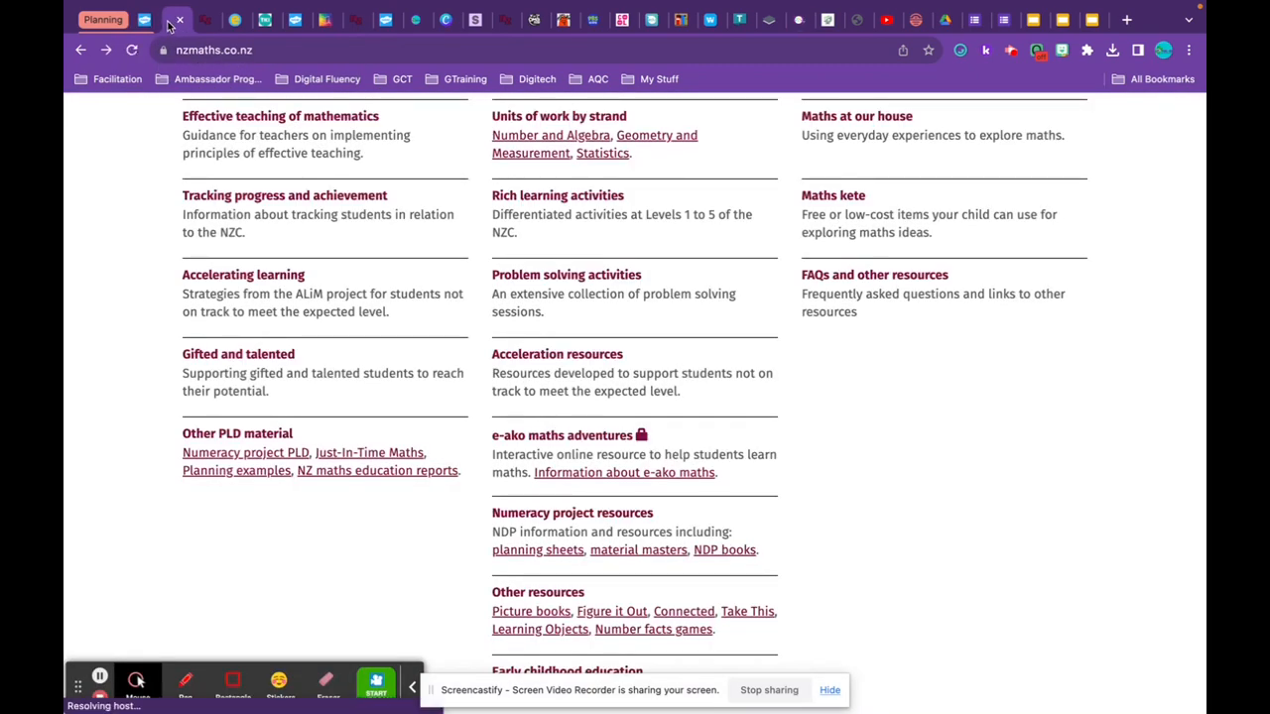
right_click(171, 28)
mouse_move(191, 66)
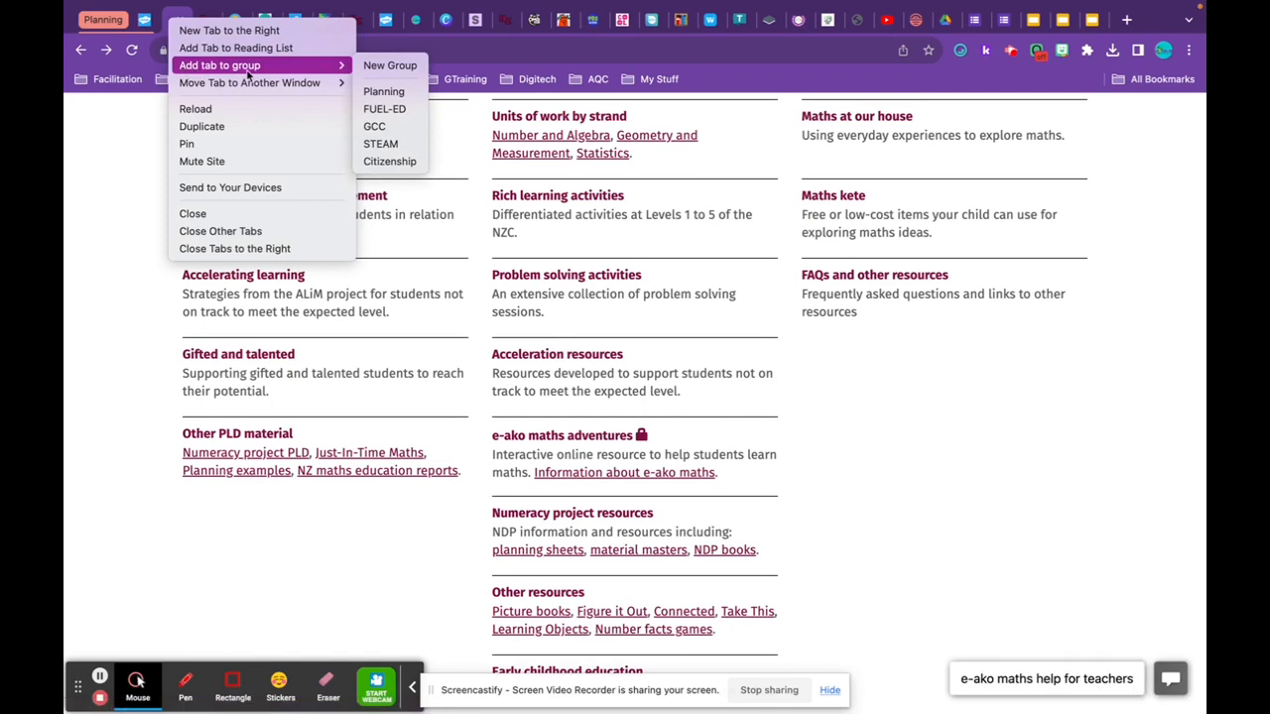
click(384, 92)
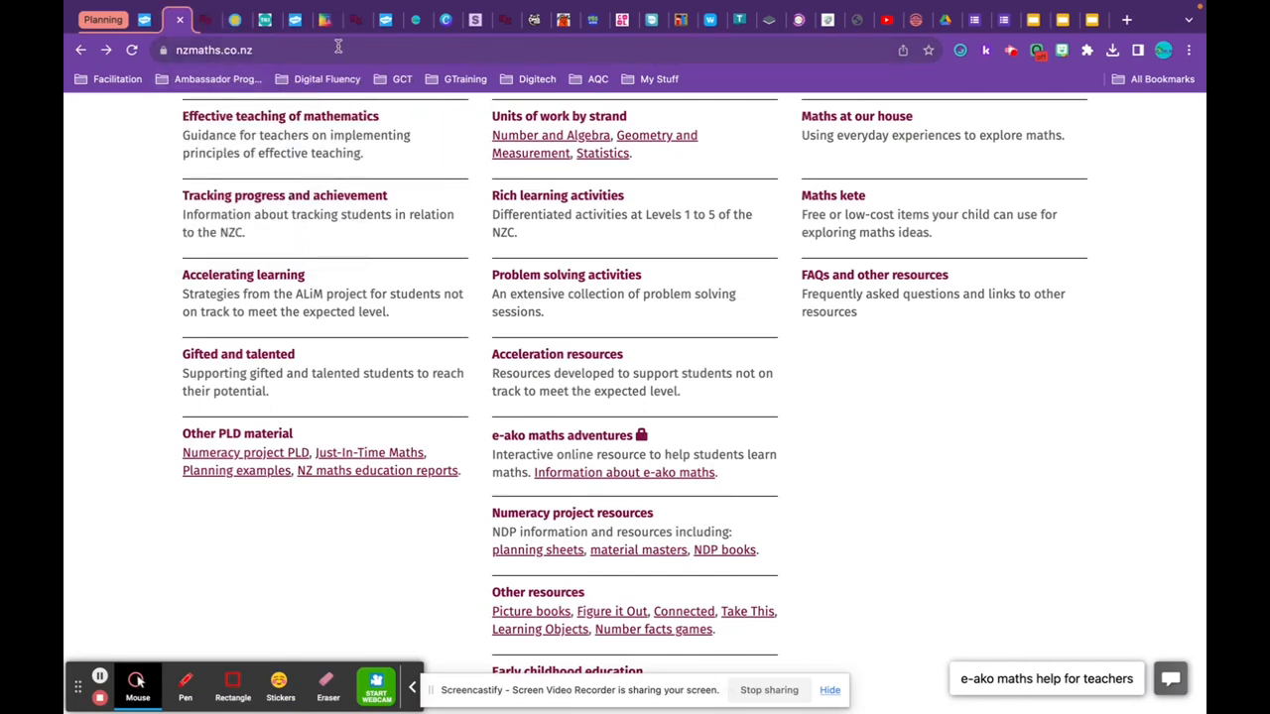
Drag the Level 2 rich learning activities and Units of work tabs next to the Planning group.
click(356, 24)
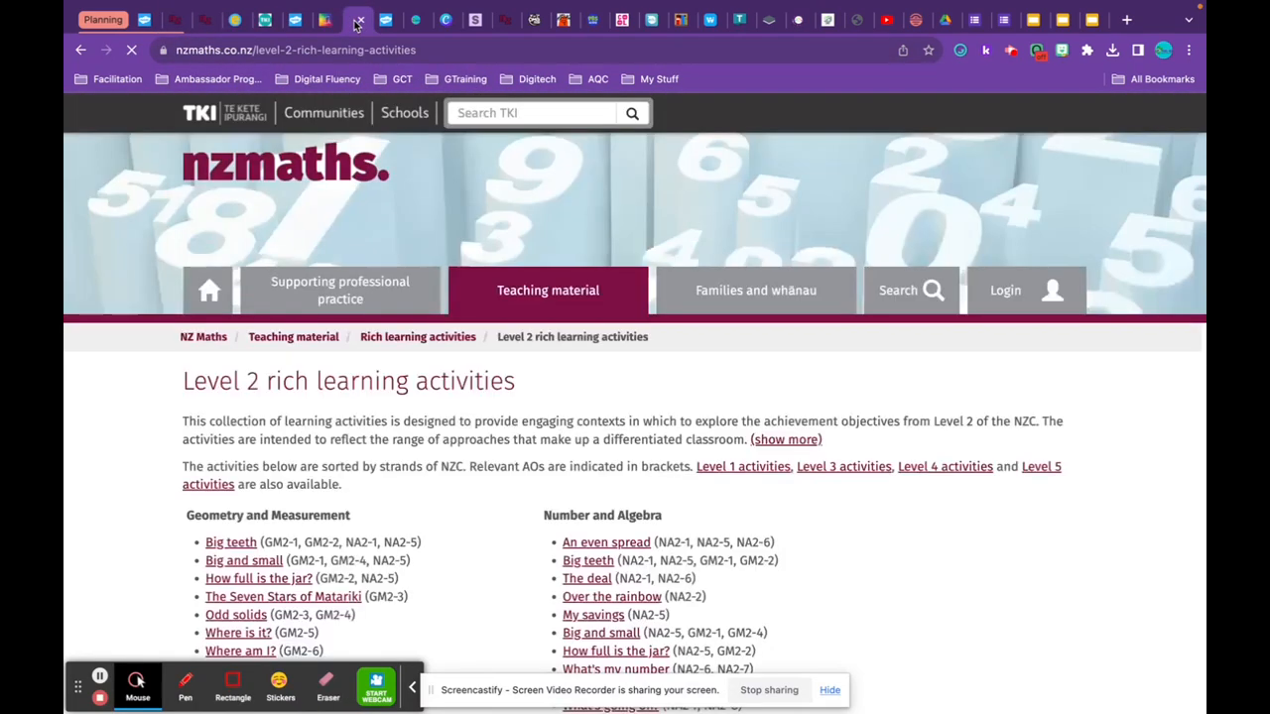
drag(356, 24, 203, 37)
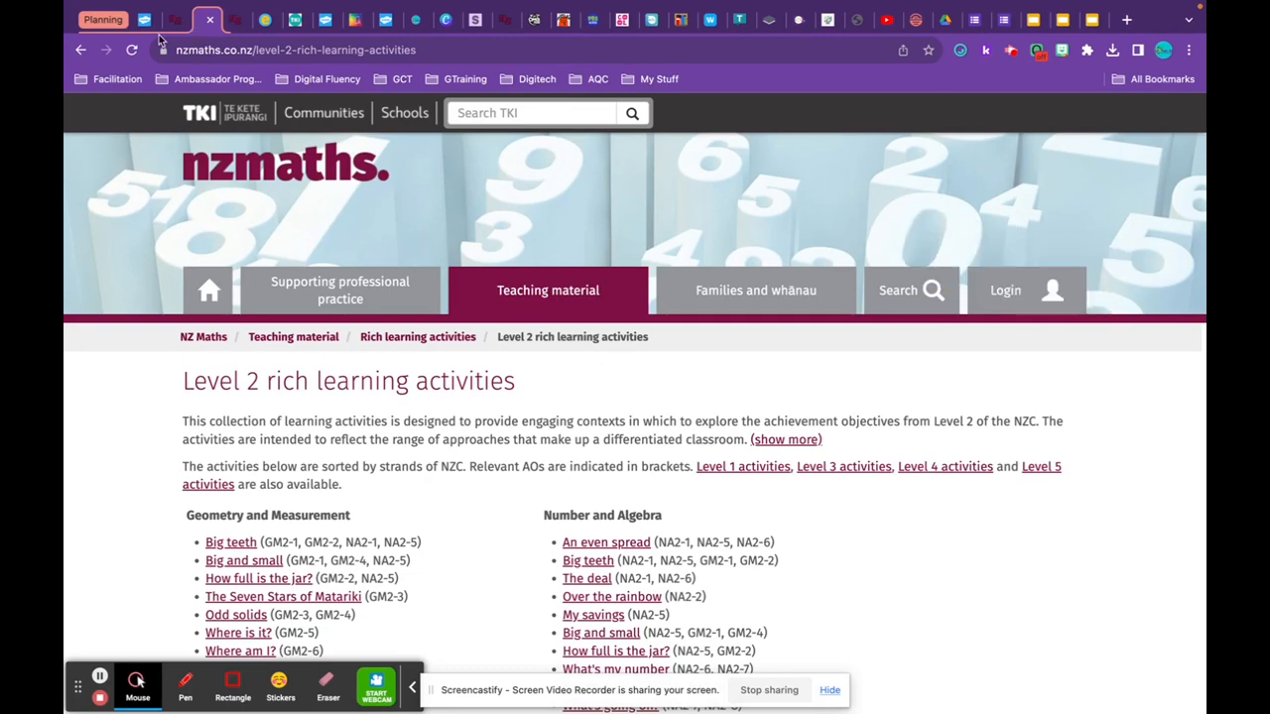
click(505, 22)
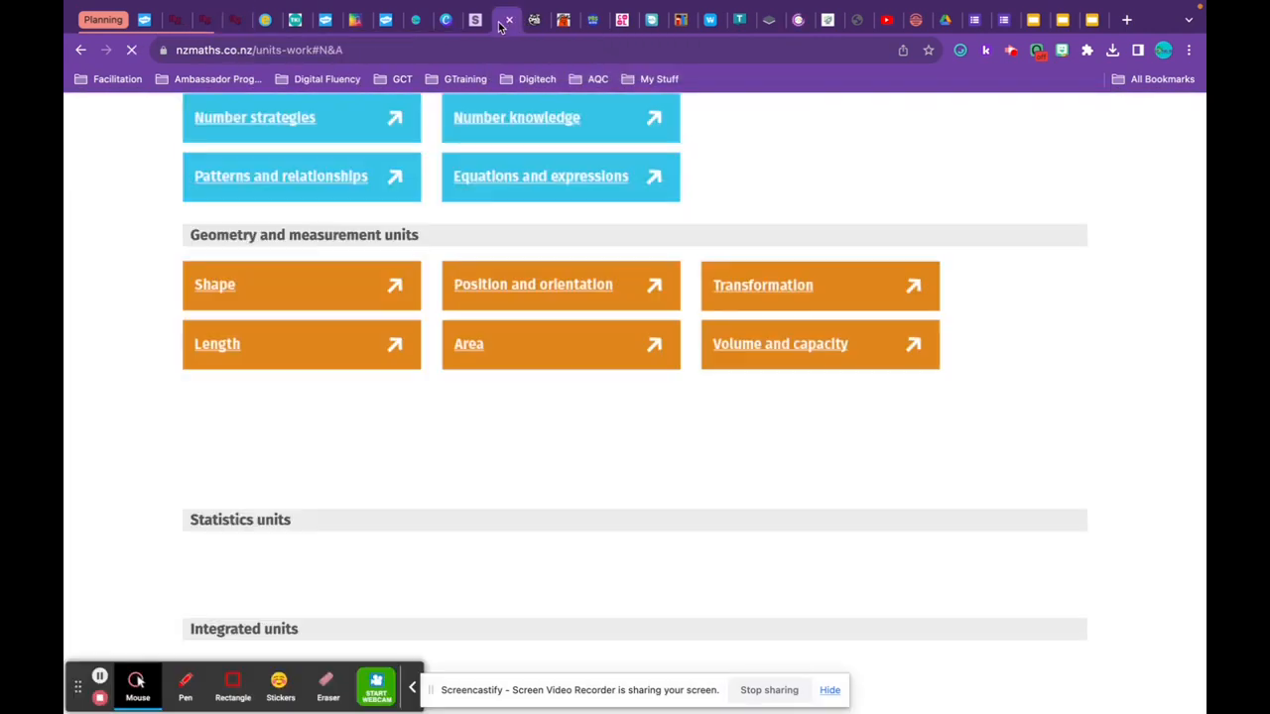
drag(234, 40, 224, 40)
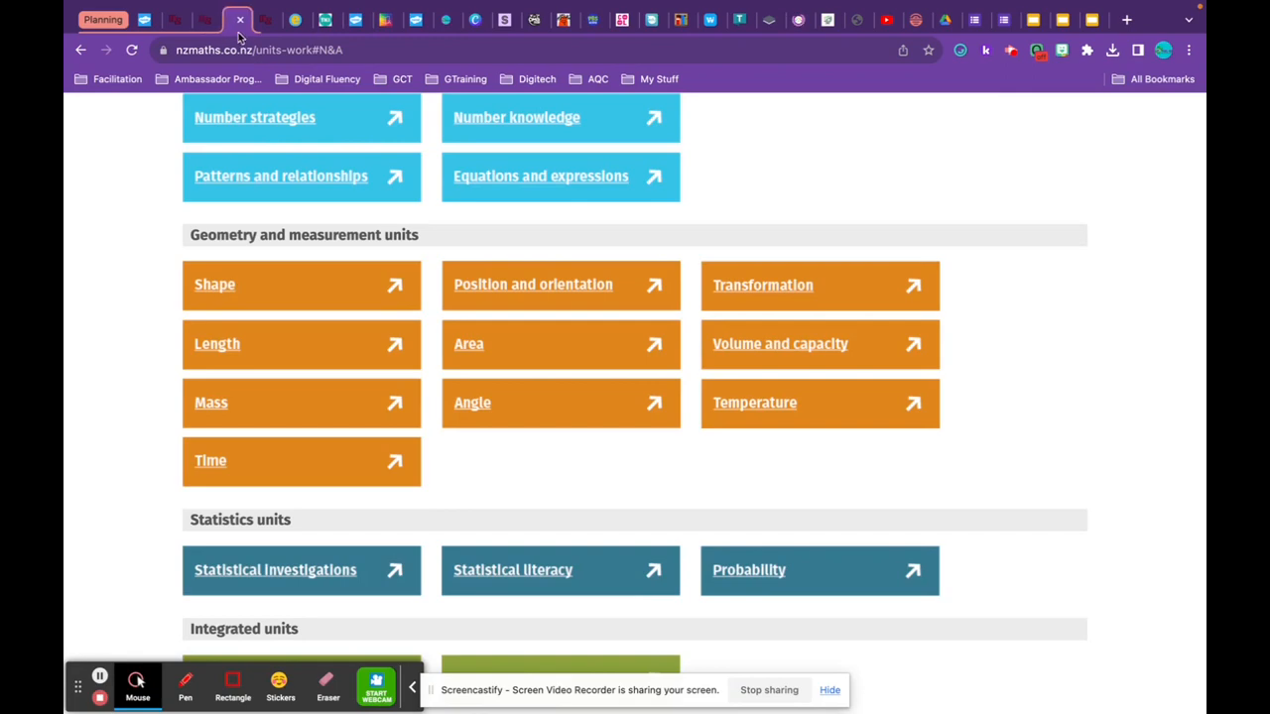
Move the School Journals Resources and School Journal tabs into the Planning group area.
click(247, 22)
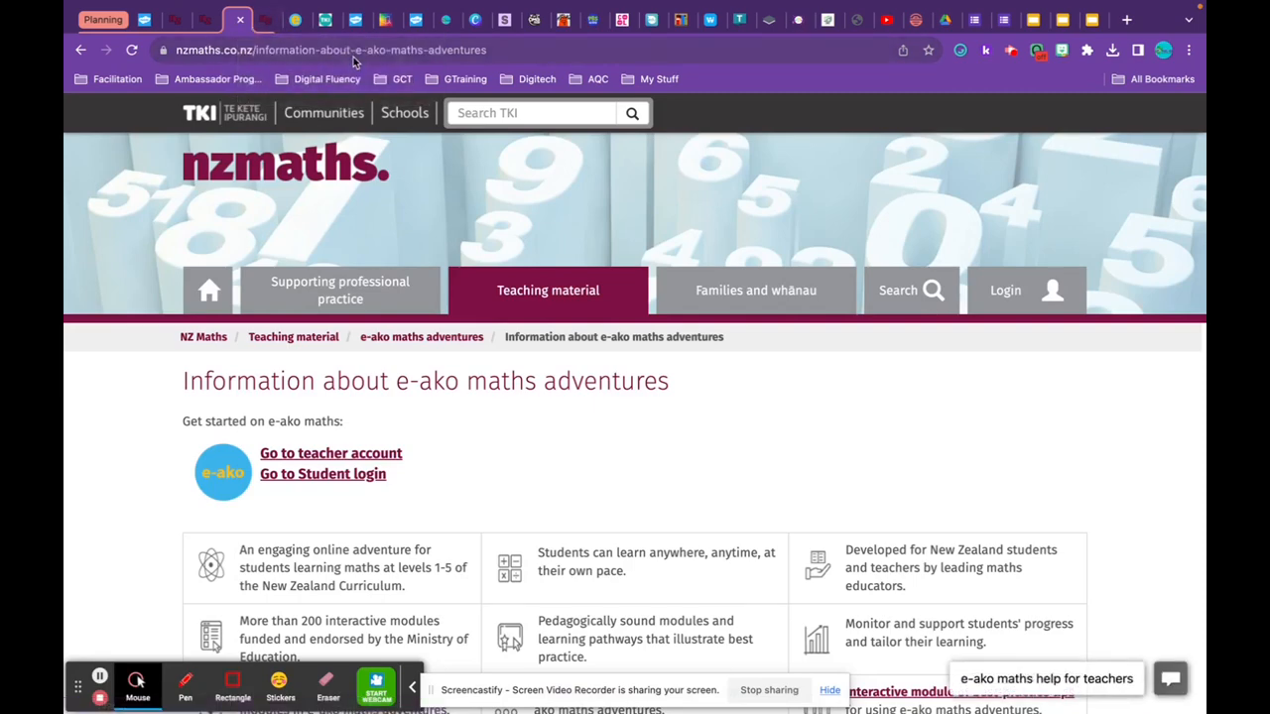
click(268, 22)
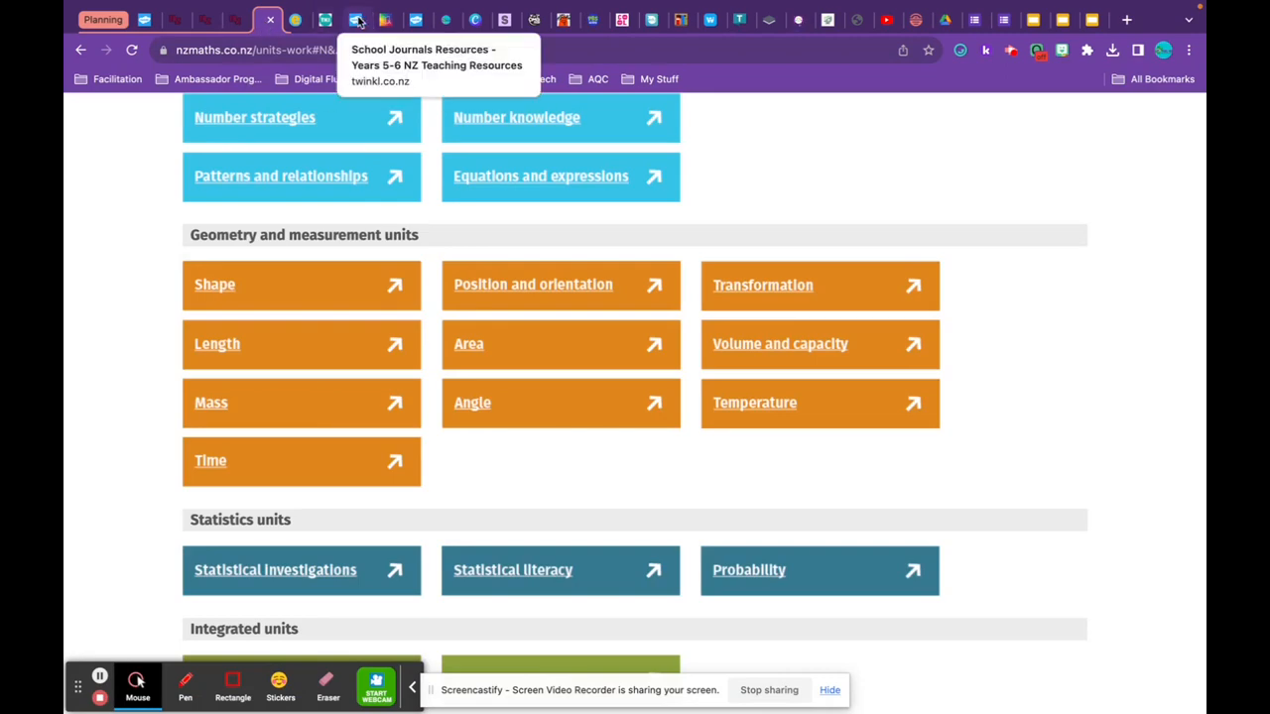
click(357, 22)
drag(357, 23, 281, 26)
drag(359, 21, 304, 30)
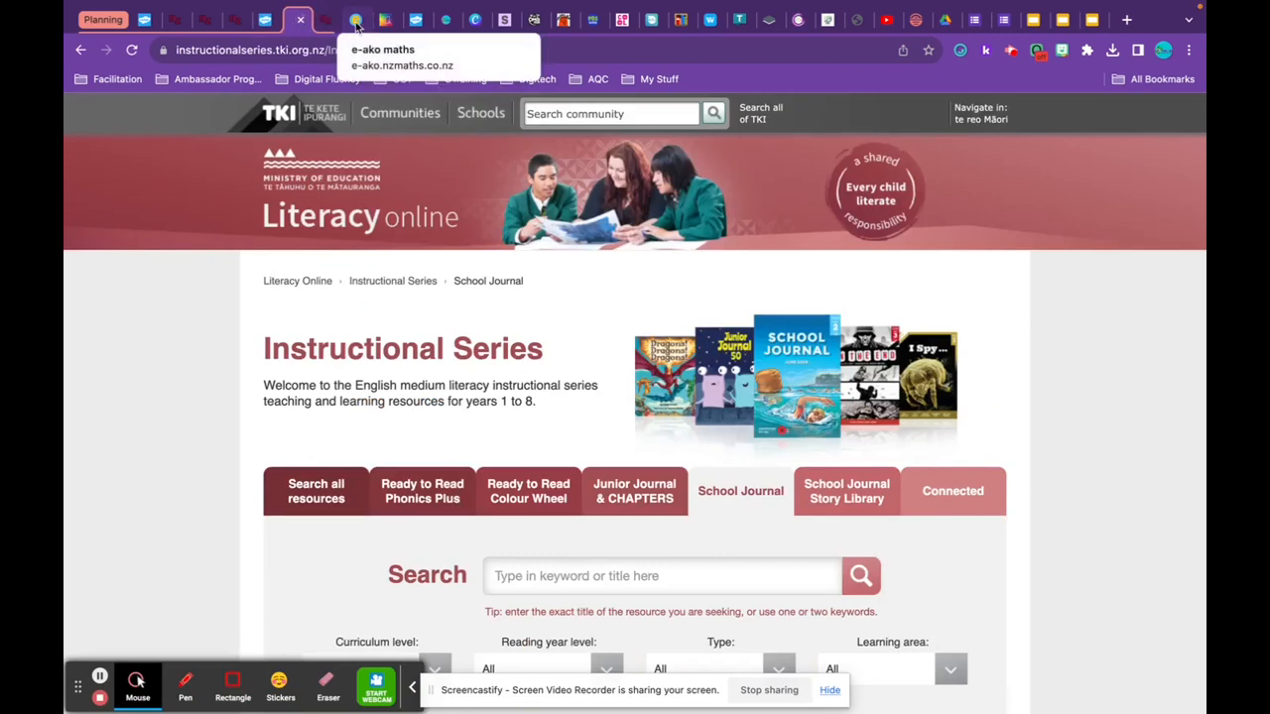
click(342, 22)
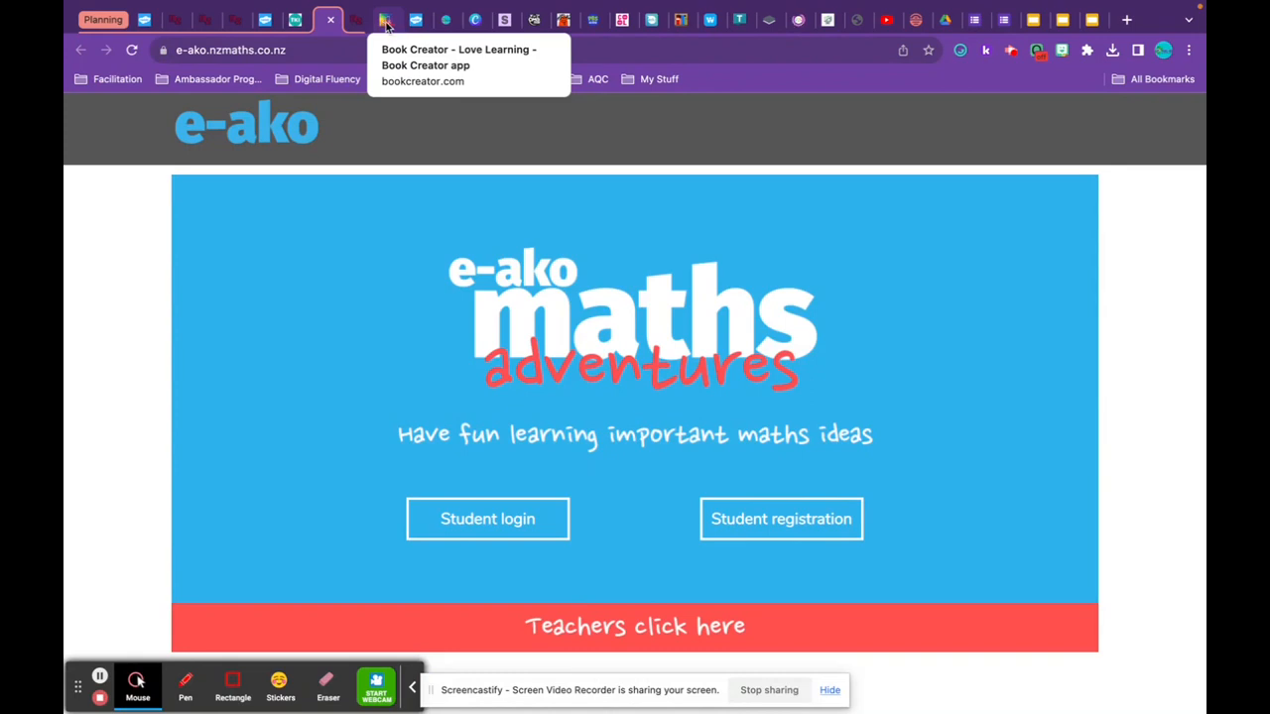
Start a cyan 'My Stuff' group from the Stuff news tab, adding the time-zone and recipe tabs.
right_click(509, 25)
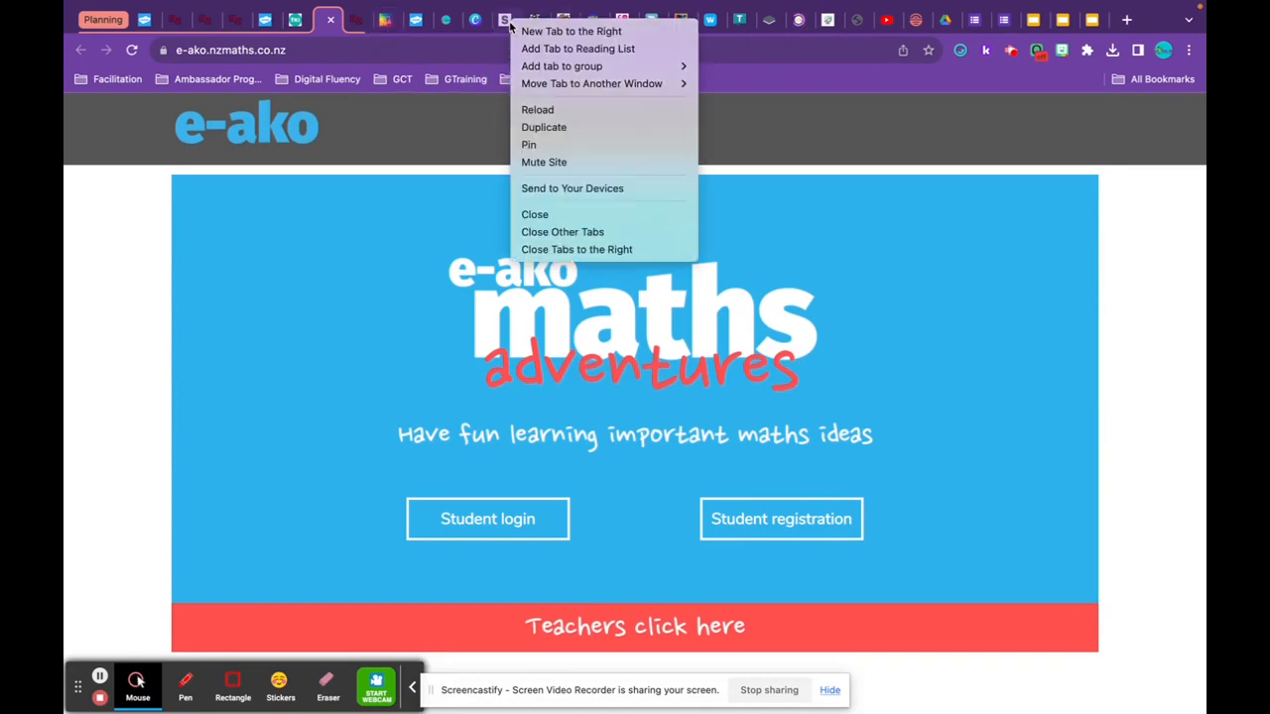
mouse_move(539, 65)
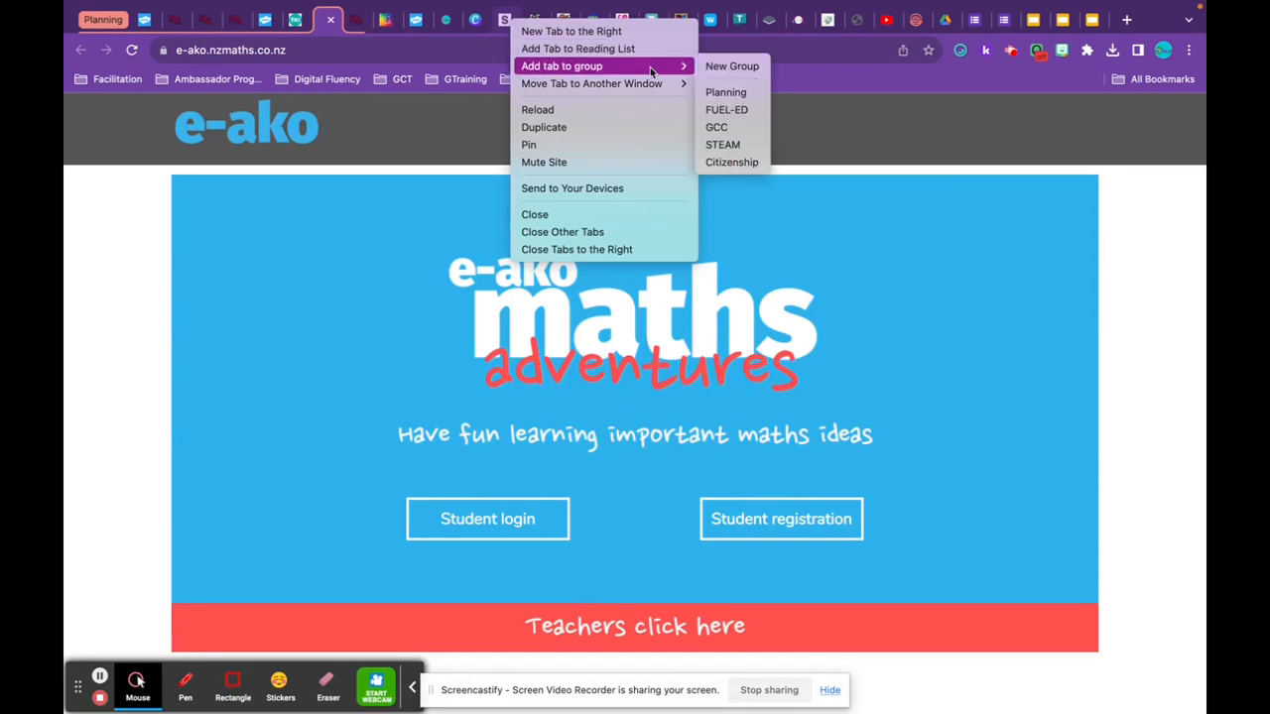
click(723, 68)
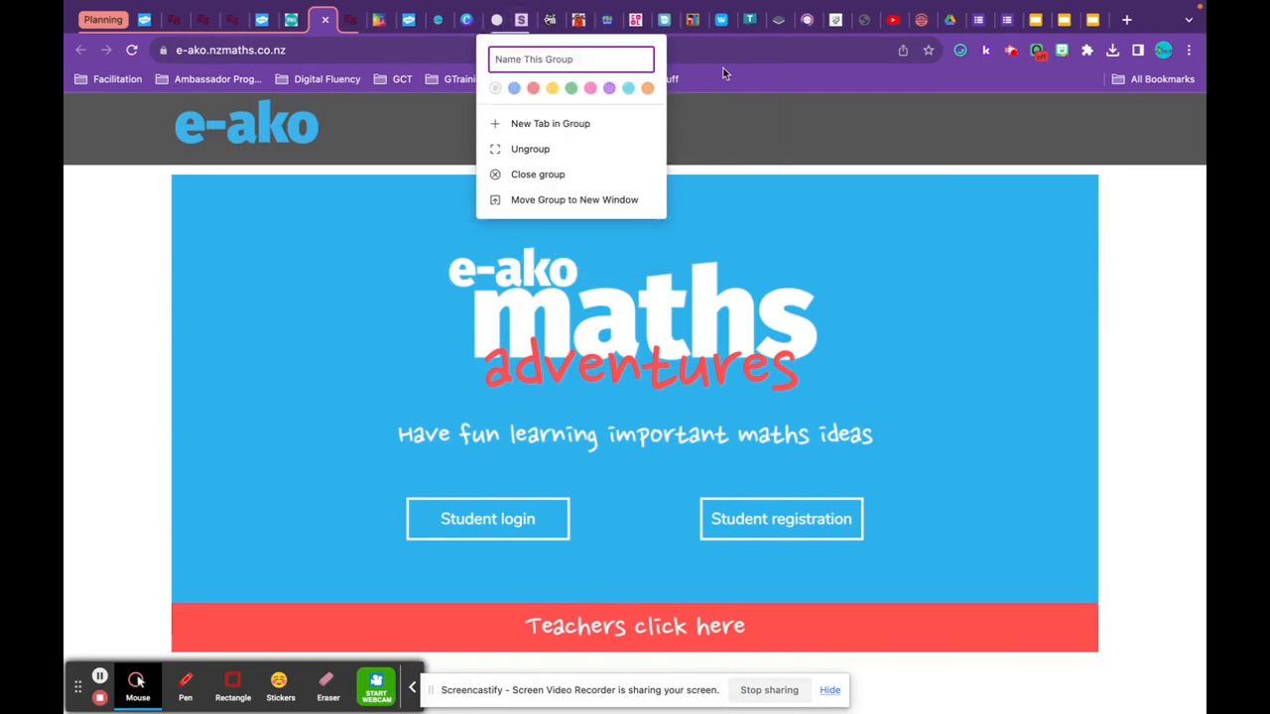
text(My Stuff)
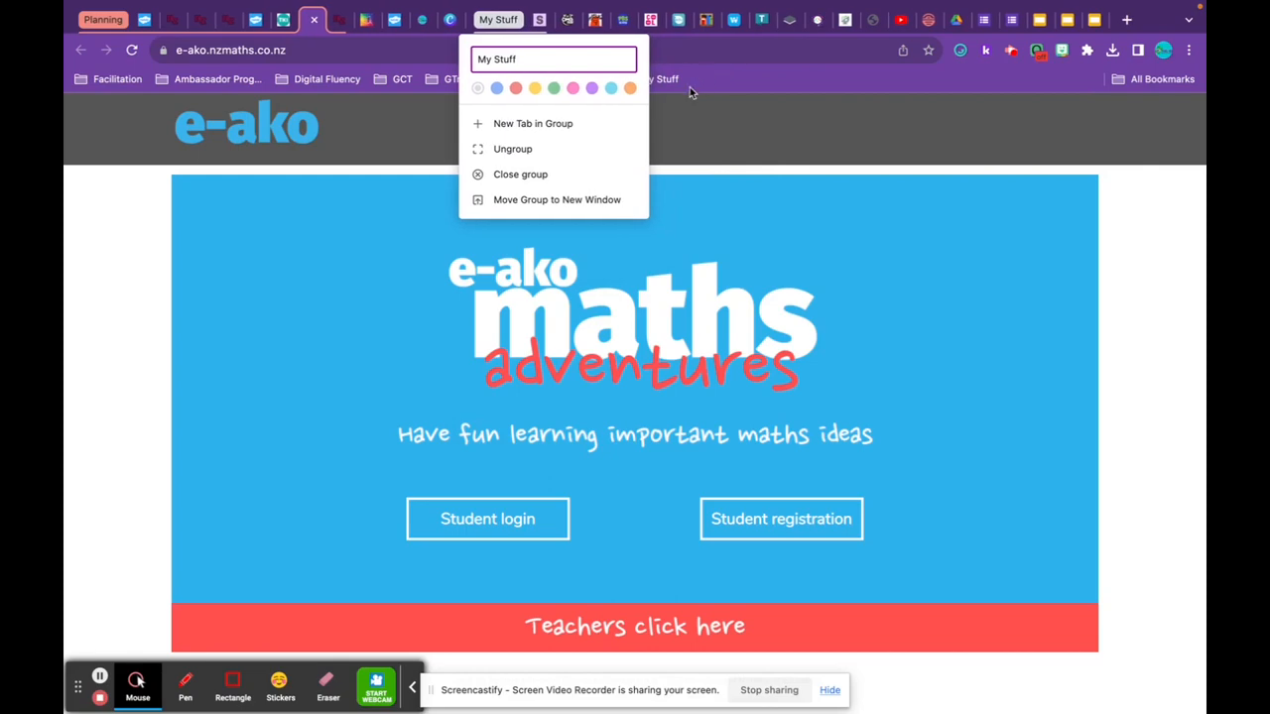
click(611, 89)
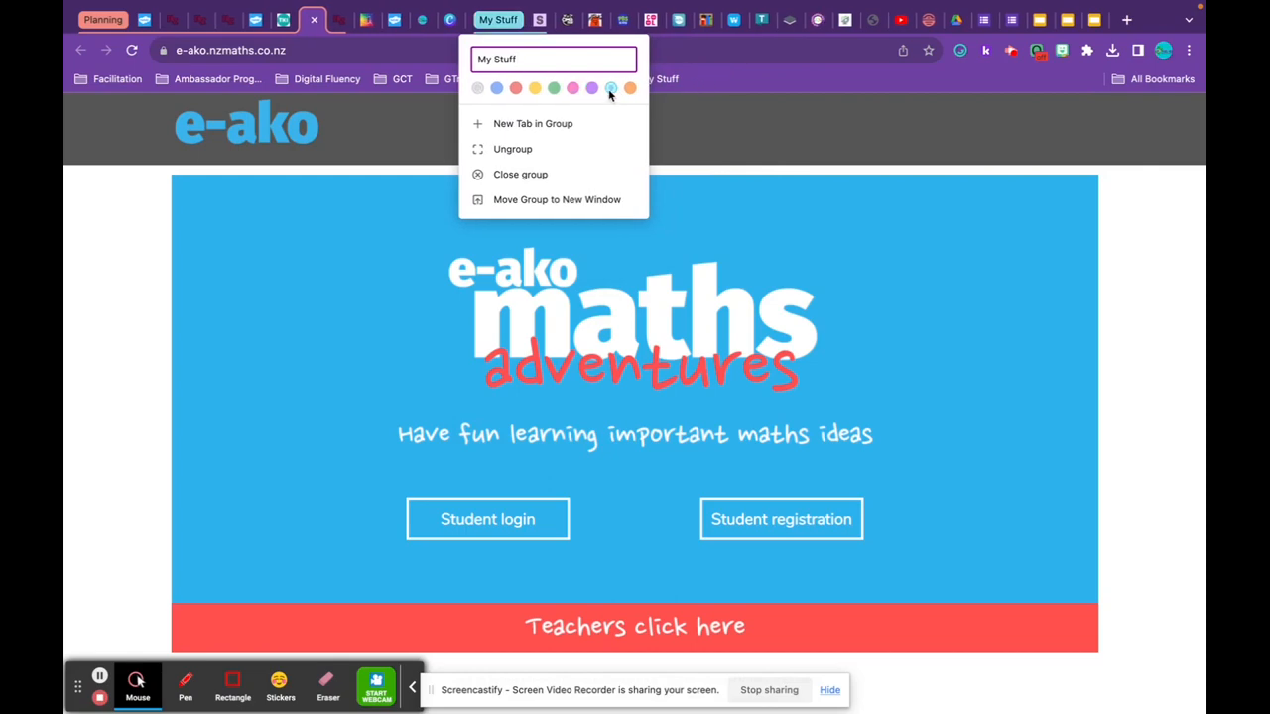
drag(817, 20, 542, 20)
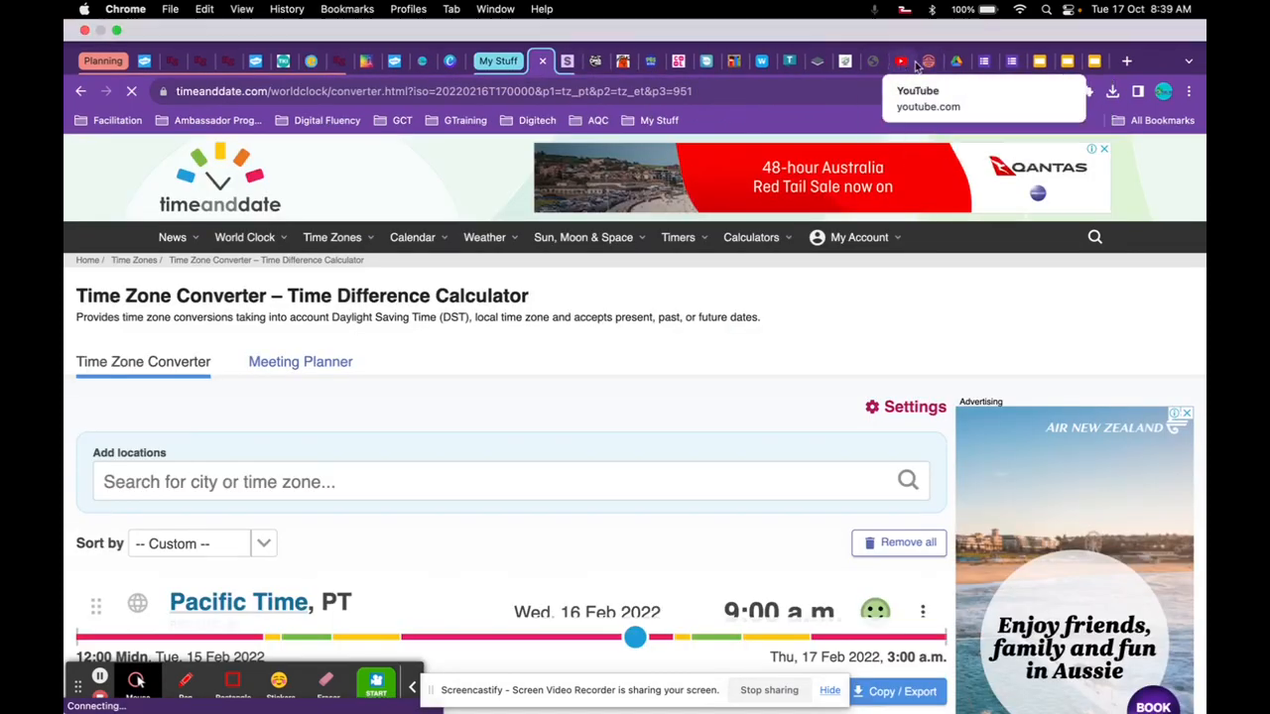
drag(926, 64, 568, 74)
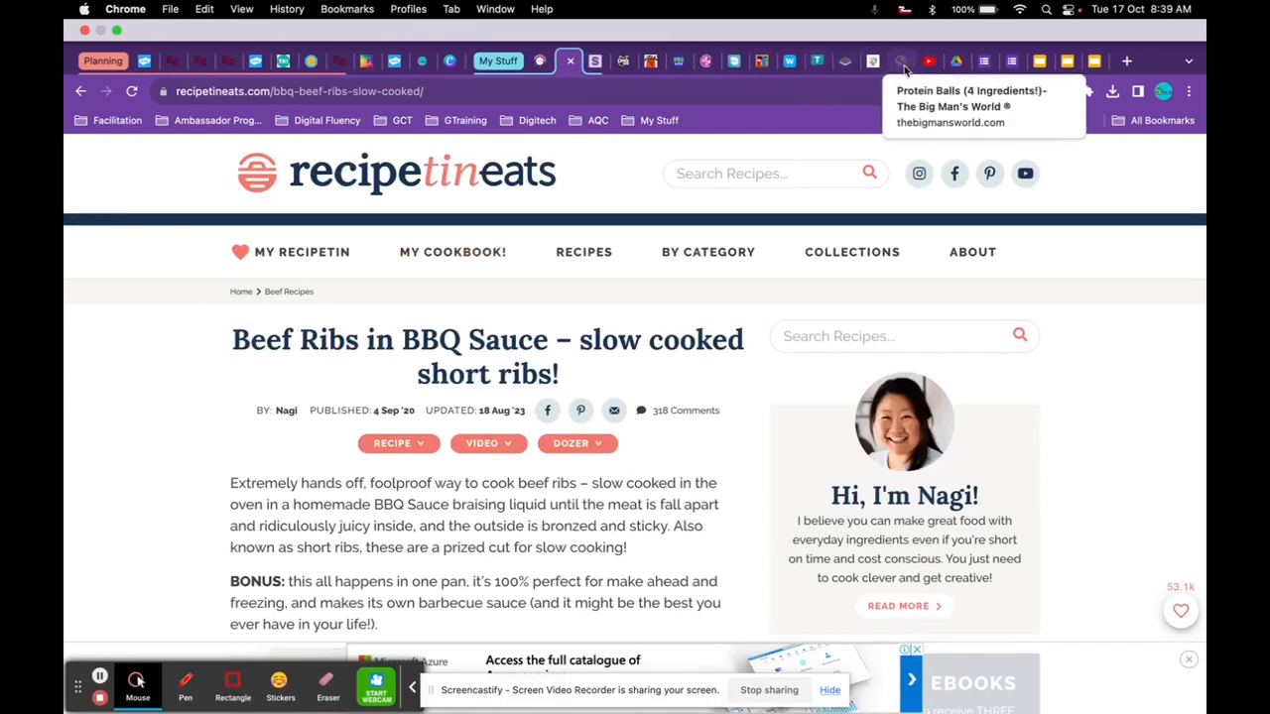
Create a yellow 'Sandpit' group from the Google Slides tab, then view the Copy of Lily Mosaic slides.
right_click(1042, 64)
mouse_move(980, 113)
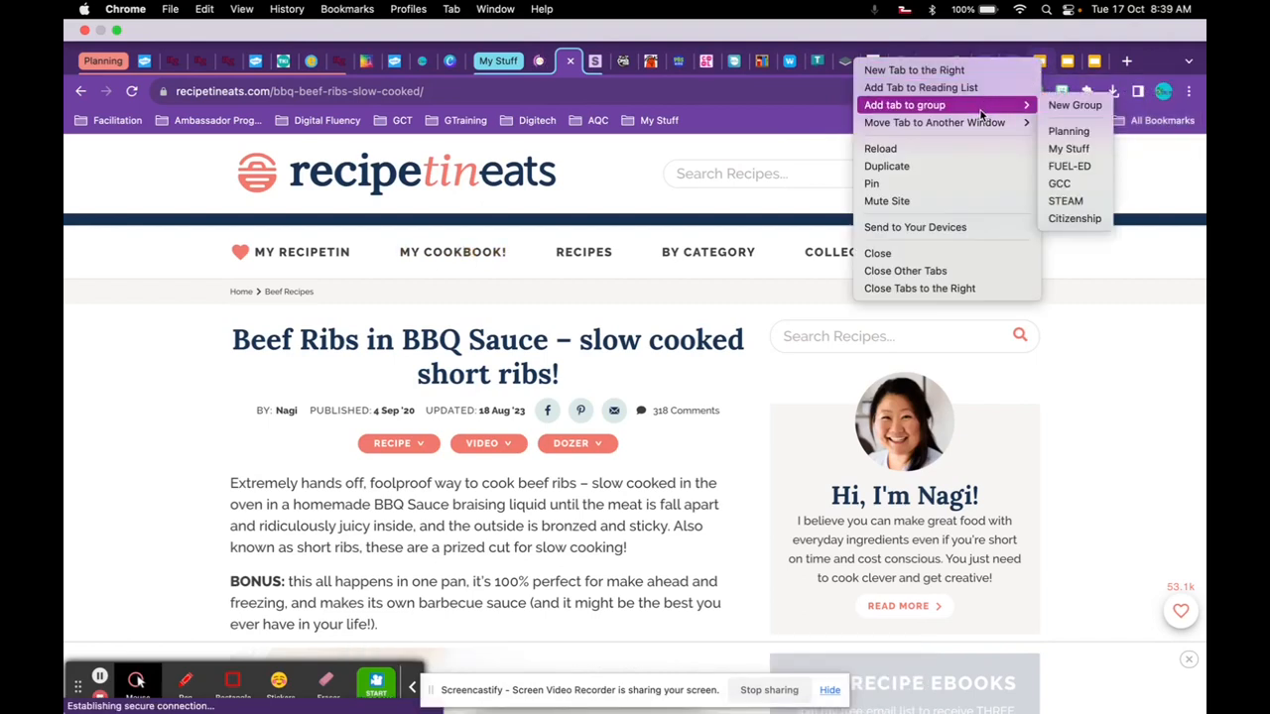
click(1073, 105)
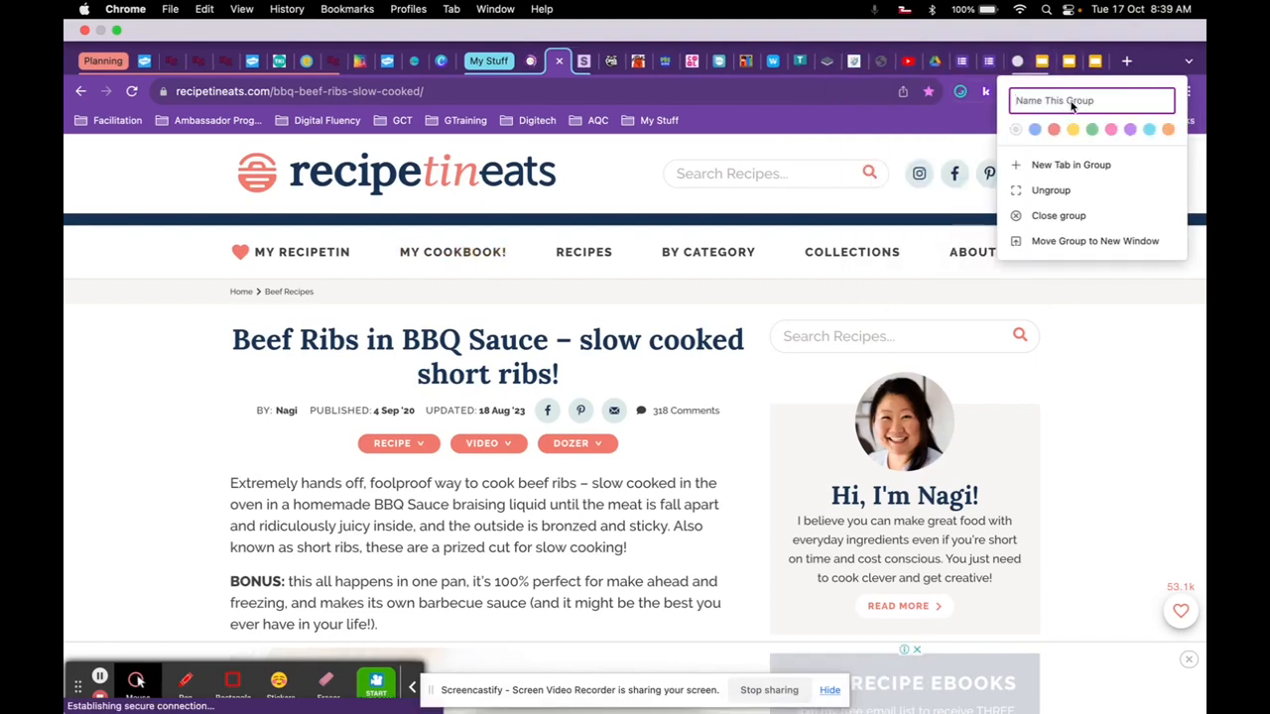
text(S)
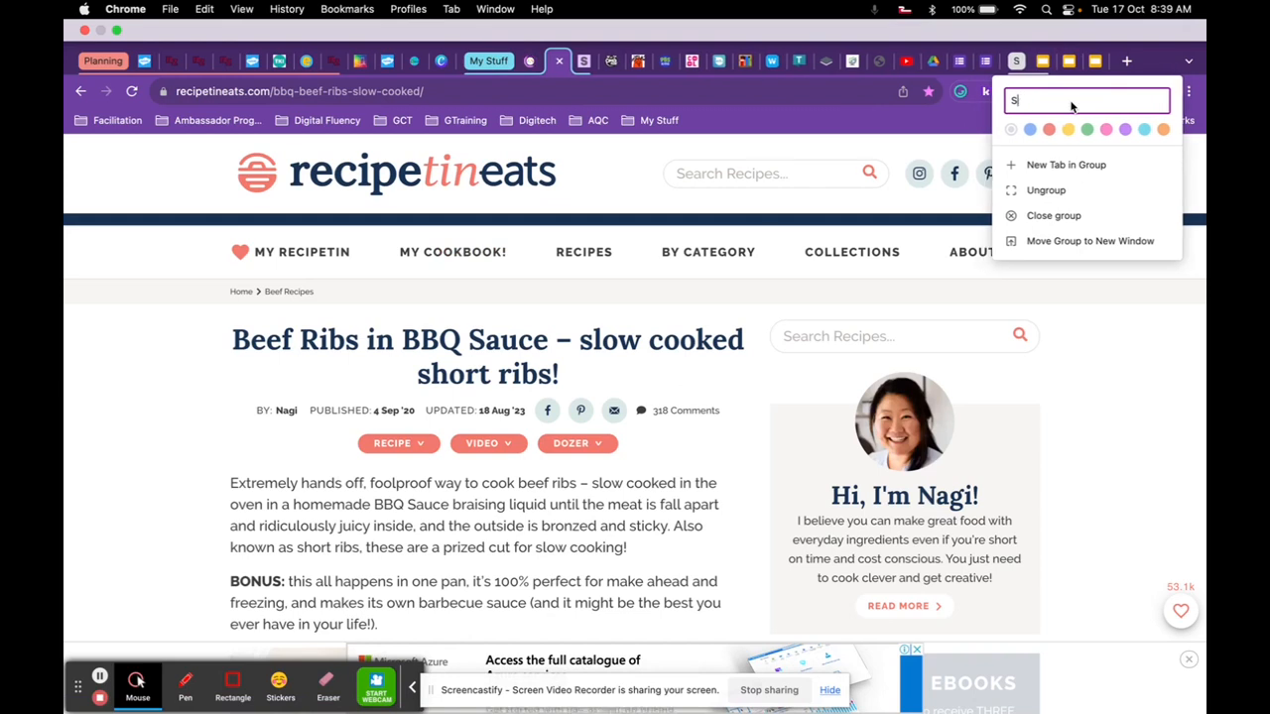
text(andpit)
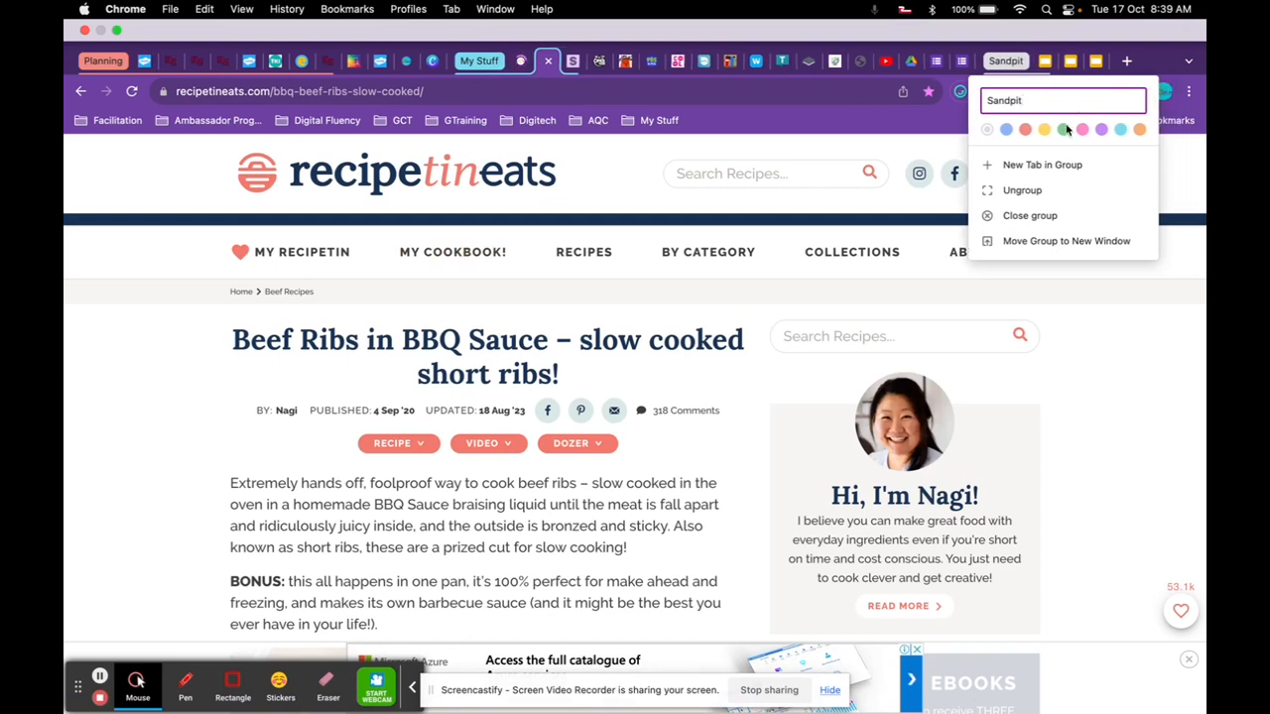
click(1045, 60)
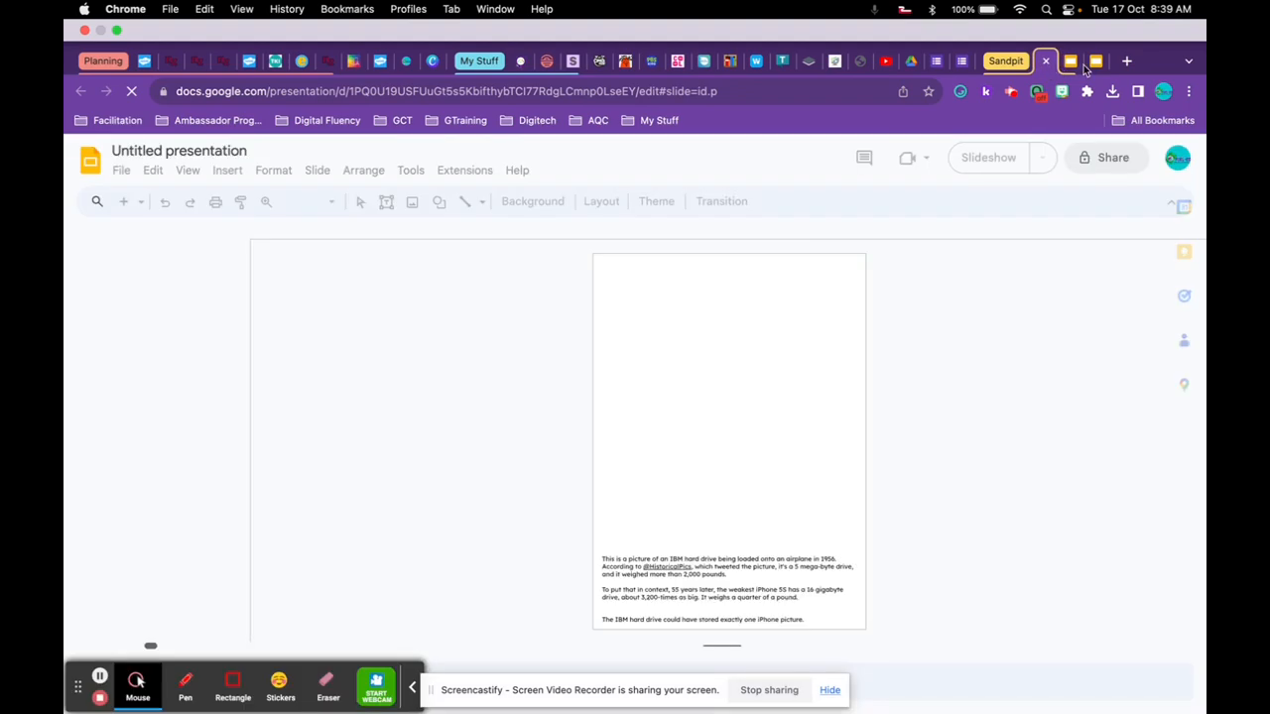
click(1072, 65)
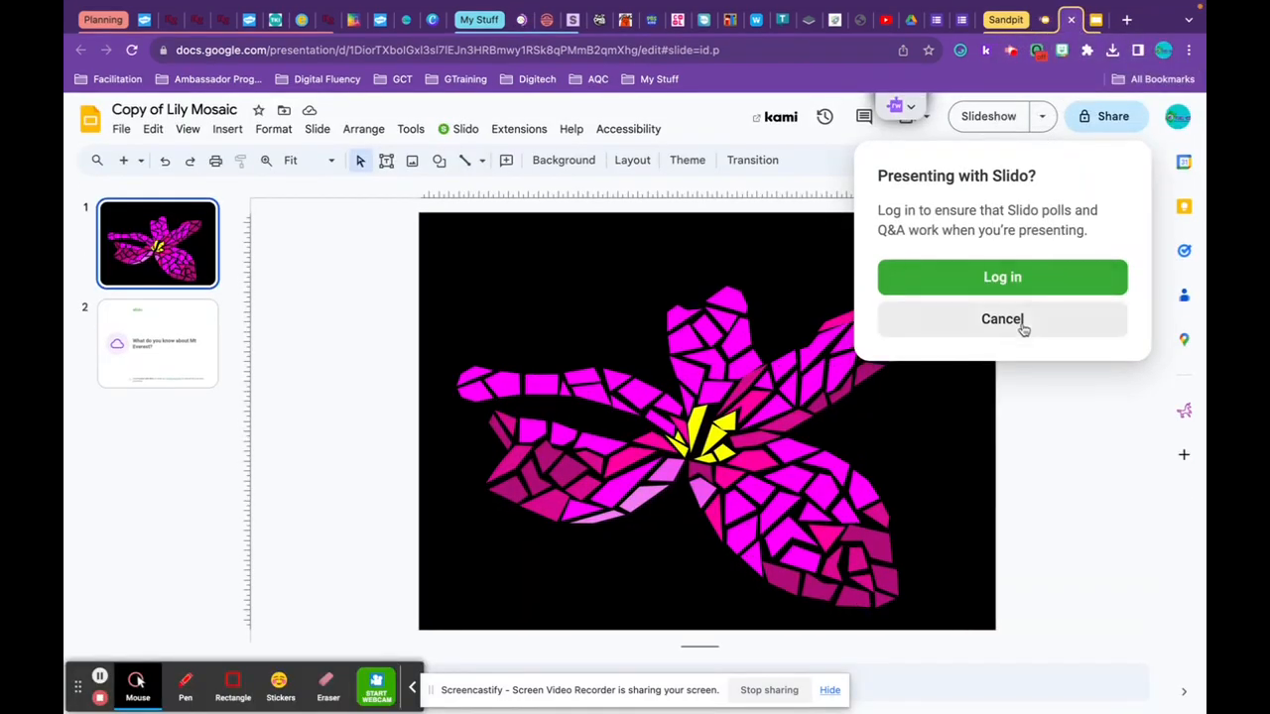
Dismiss the Slido login prompt and collapse the Planning, My Stuff and Sandpit groups.
click(1023, 323)
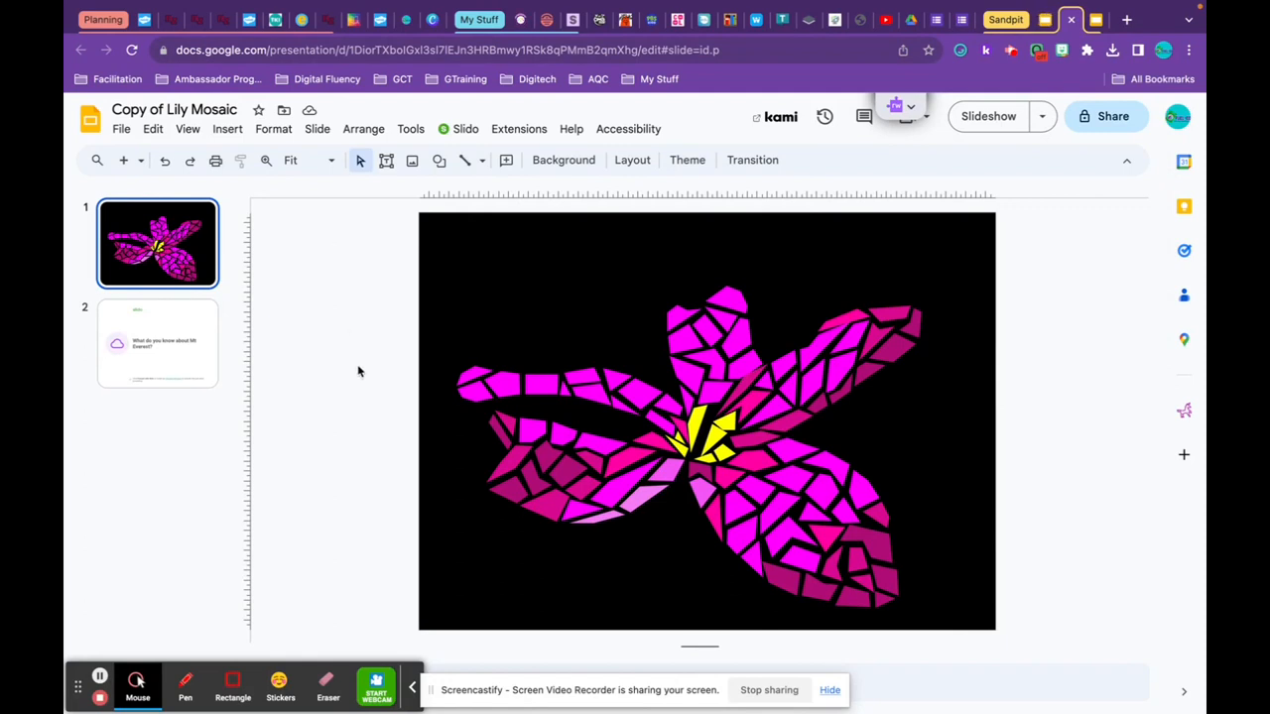
click(103, 20)
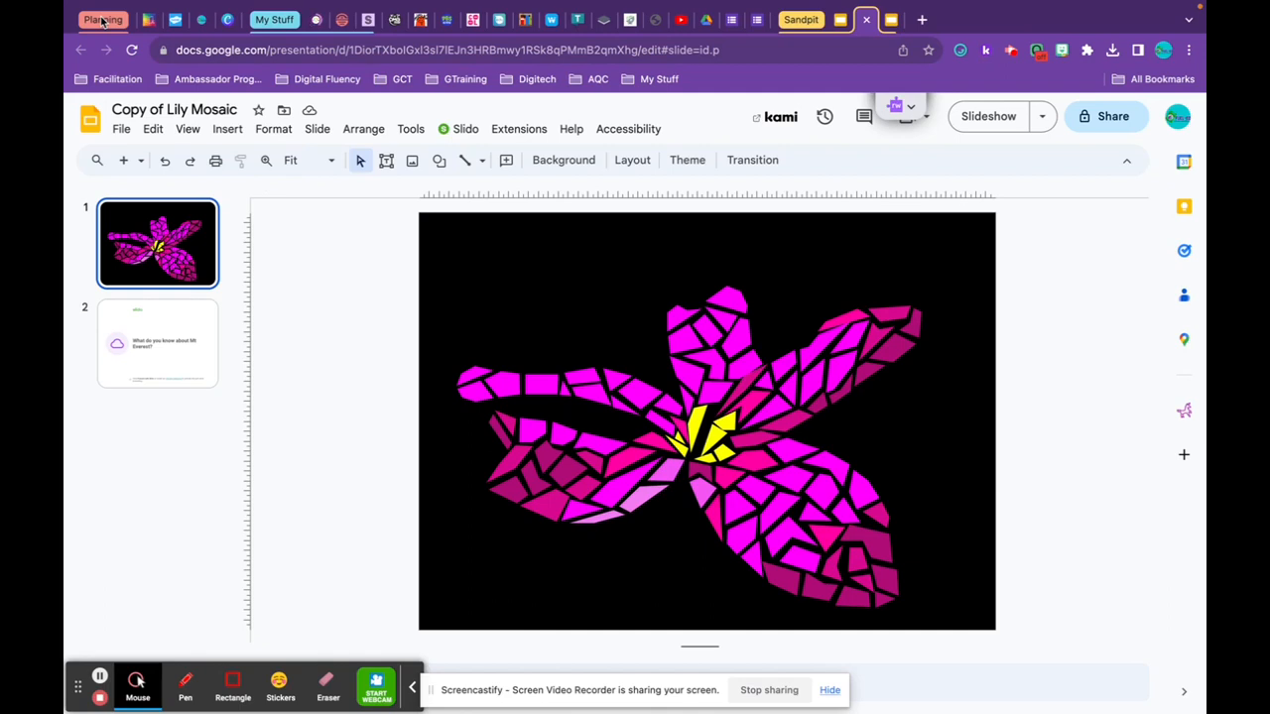
click(280, 22)
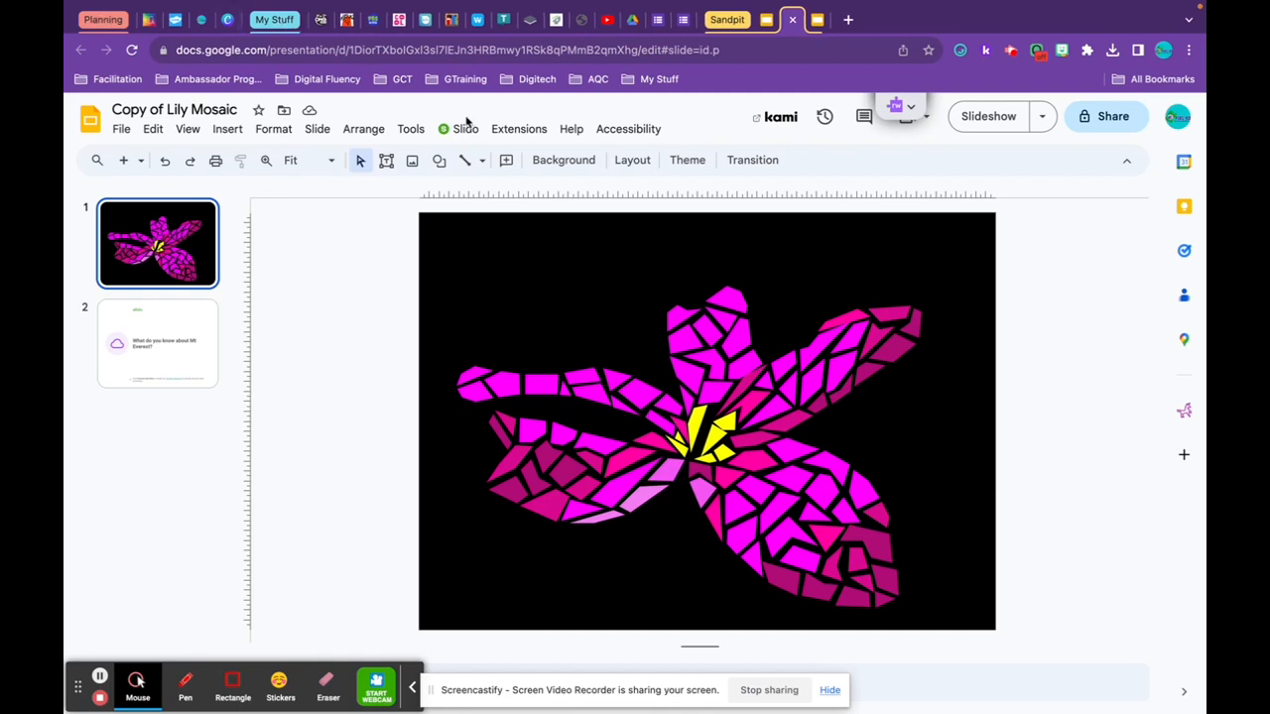
mouse_move(965, 29)
click(968, 63)
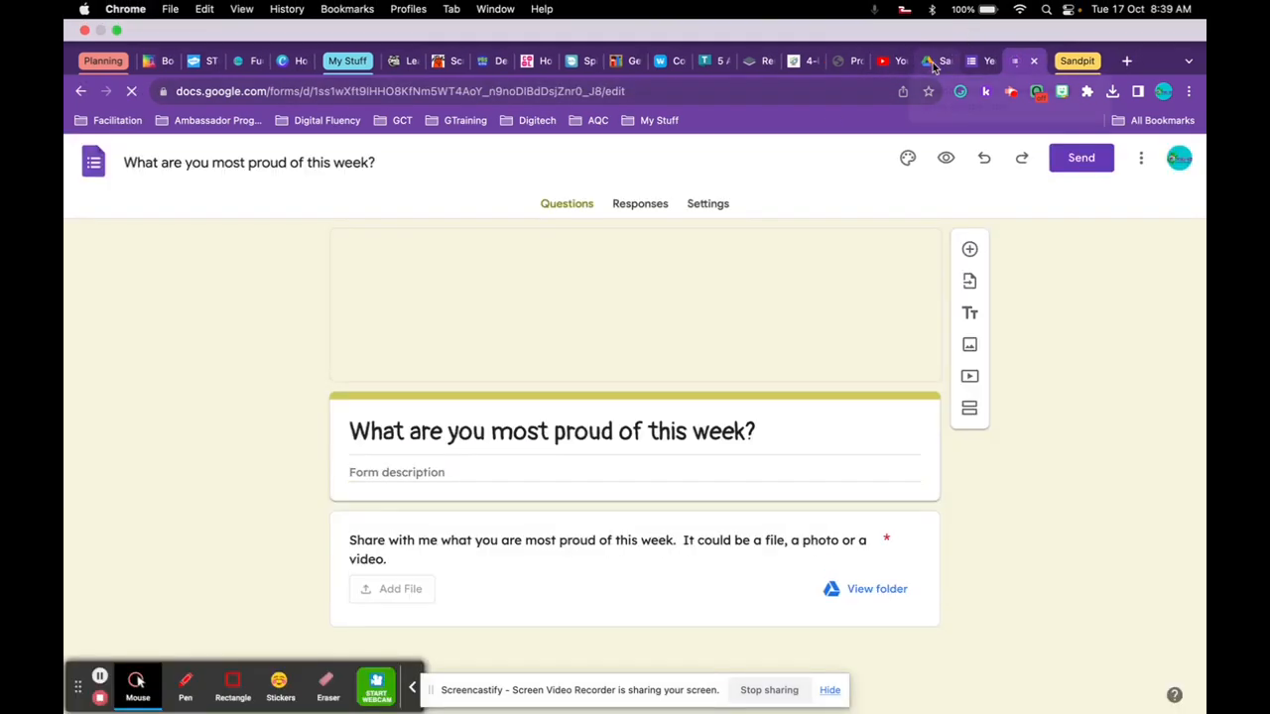
Start a green 'Admin' group from the proud-of-this-week form, add the other form tab, then view Google Drive.
right_click(932, 62)
mouse_move(949, 106)
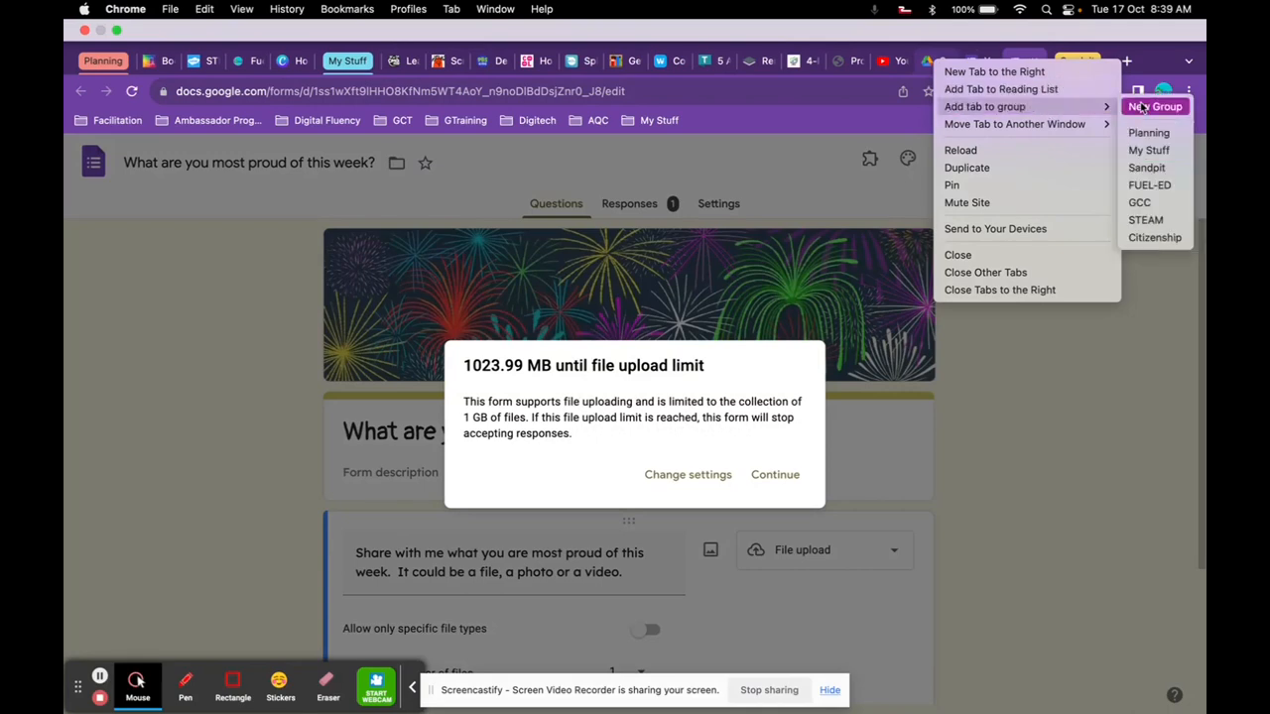
click(1141, 106)
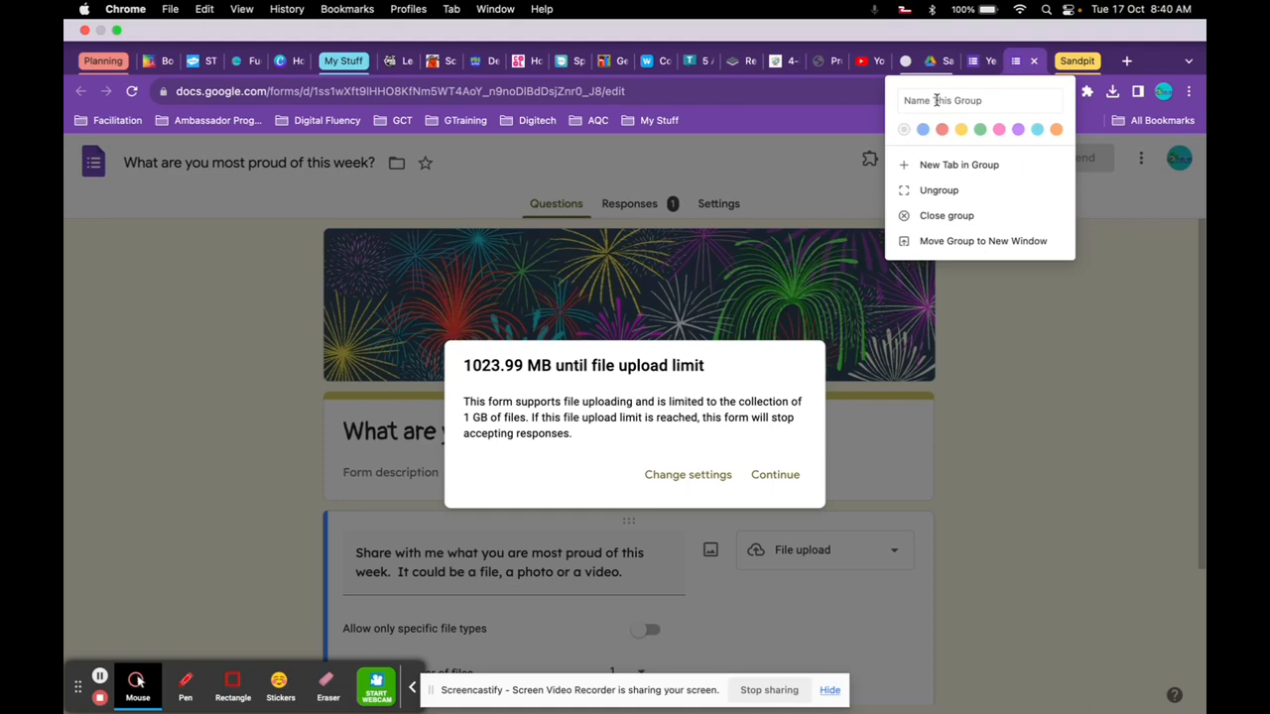
click(931, 91)
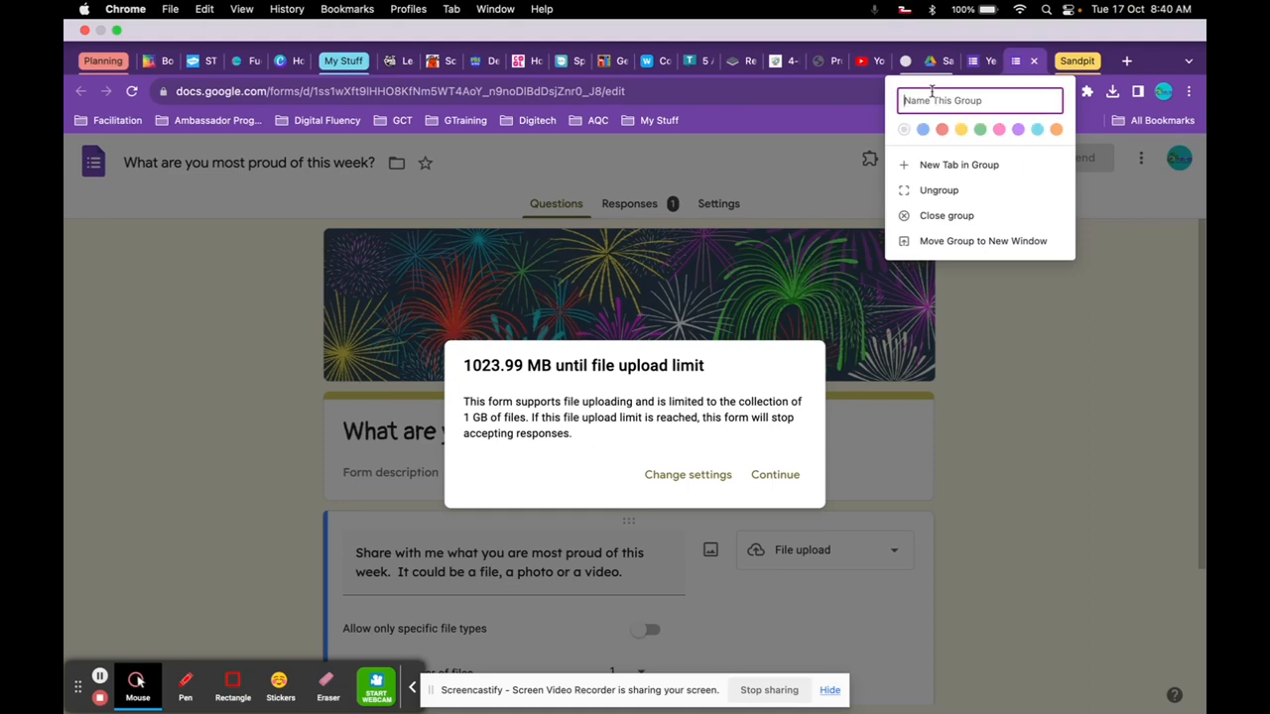
text(Admin)
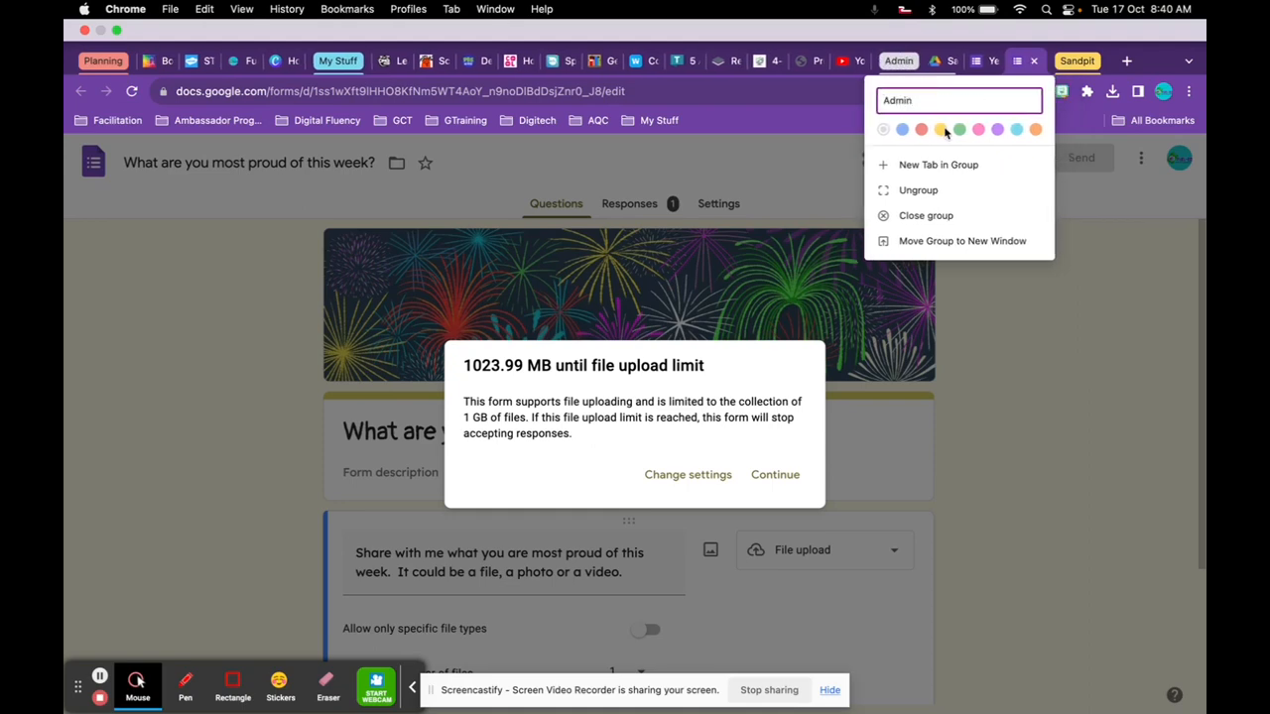
click(960, 131)
drag(987, 62, 942, 64)
click(1019, 61)
click(975, 63)
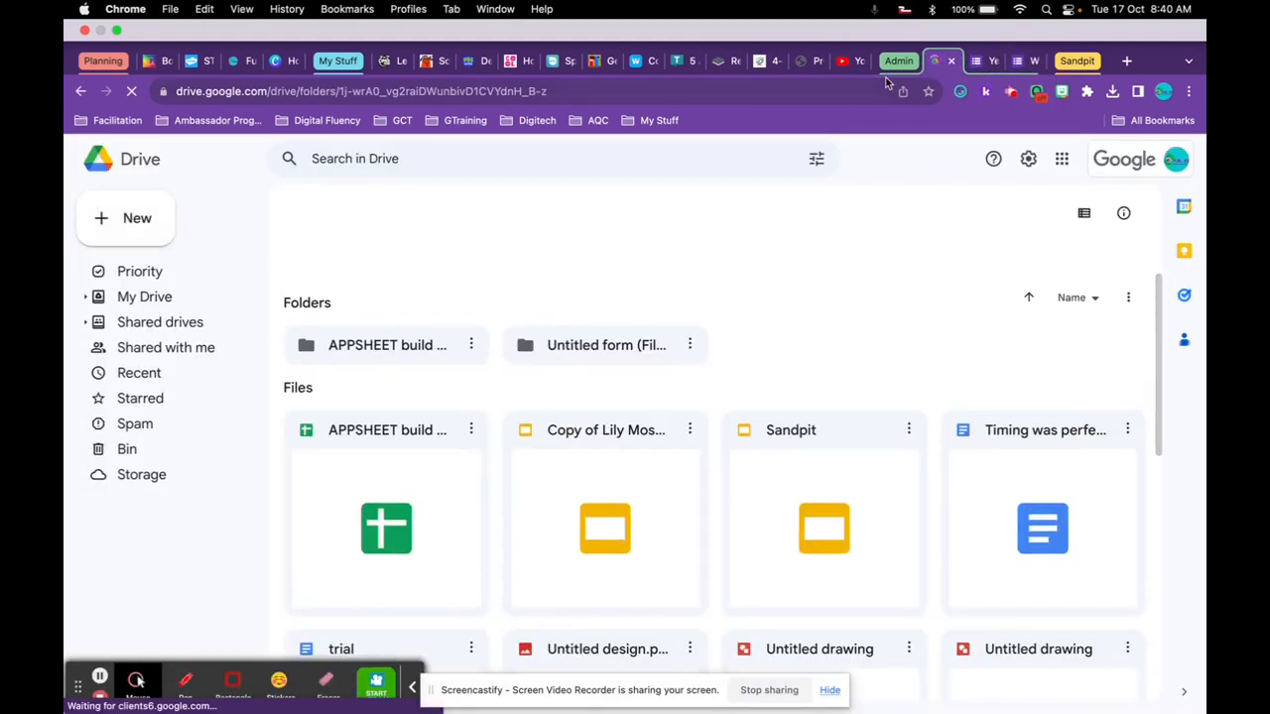
Move the YouTube tab beside My Stuff, collapse My Stuff, and drag the twinkl STEAM tab into STEAM.
drag(848, 61, 480, 67)
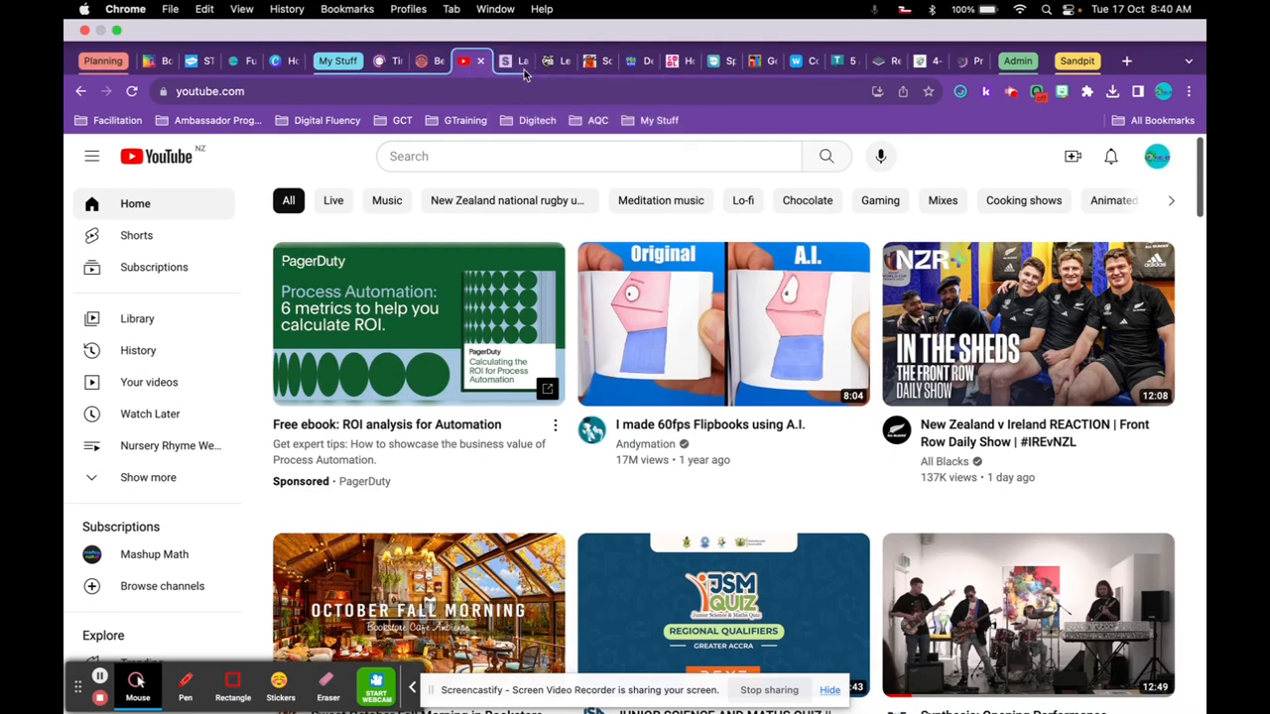
click(342, 61)
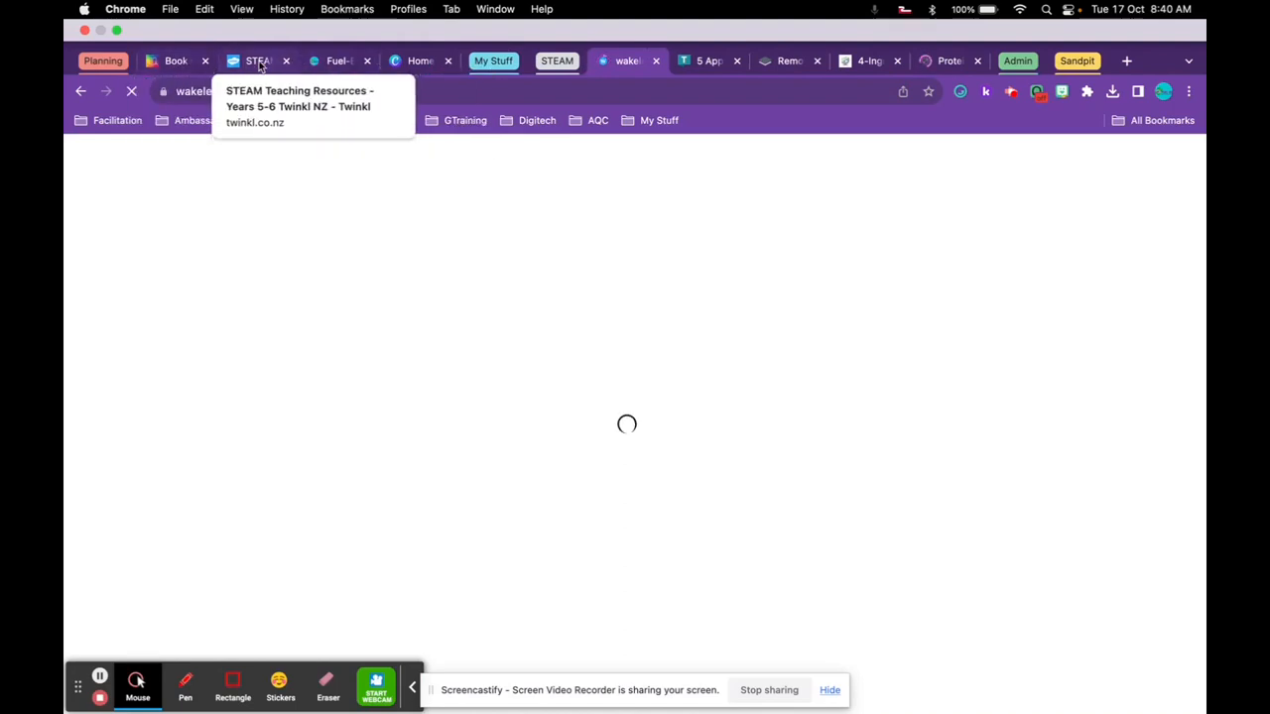
drag(264, 63, 536, 64)
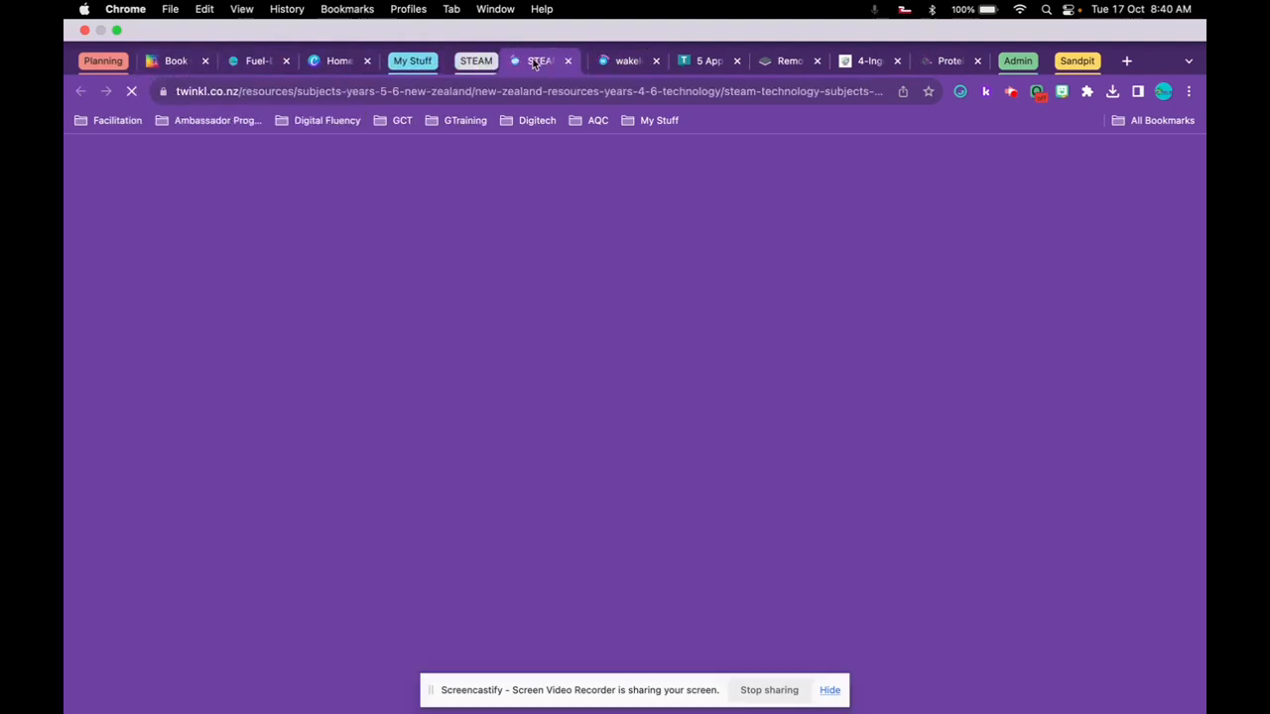
Reorder the twinkl tab within STEAM, collapse the group, dismiss the Wakelet pop-up and open Book Creator.
click(467, 63)
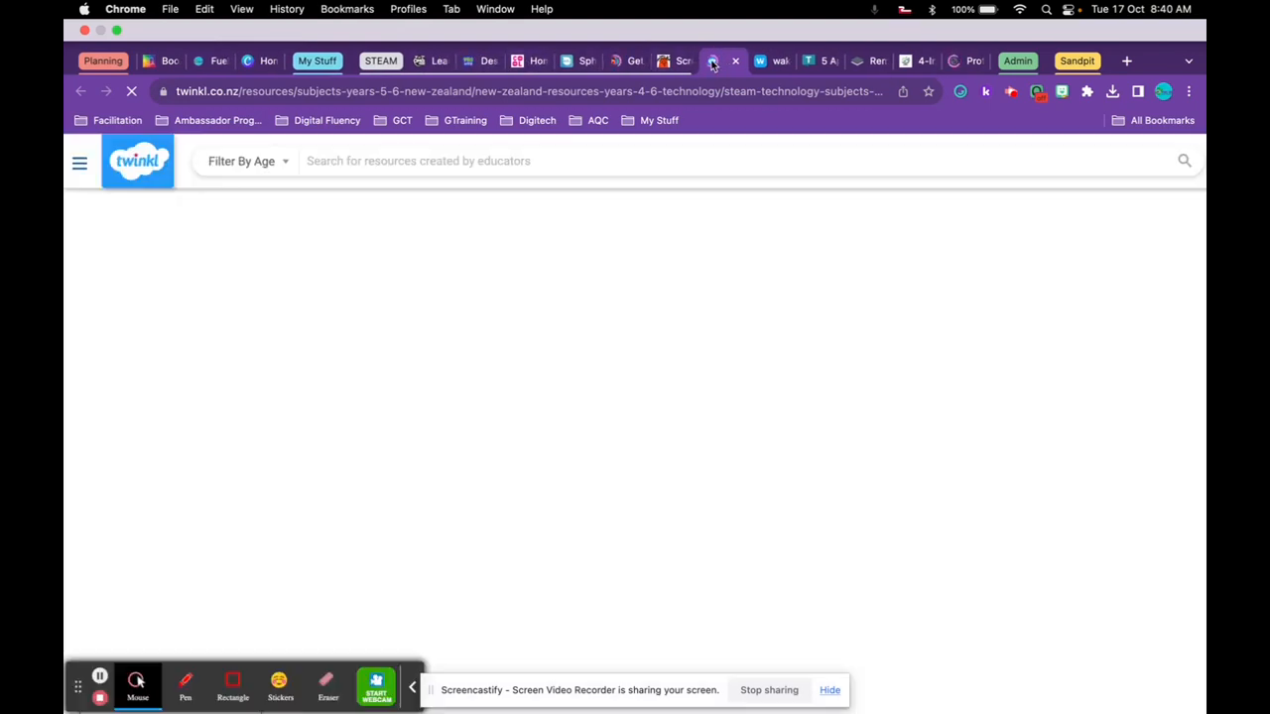
drag(712, 63, 666, 61)
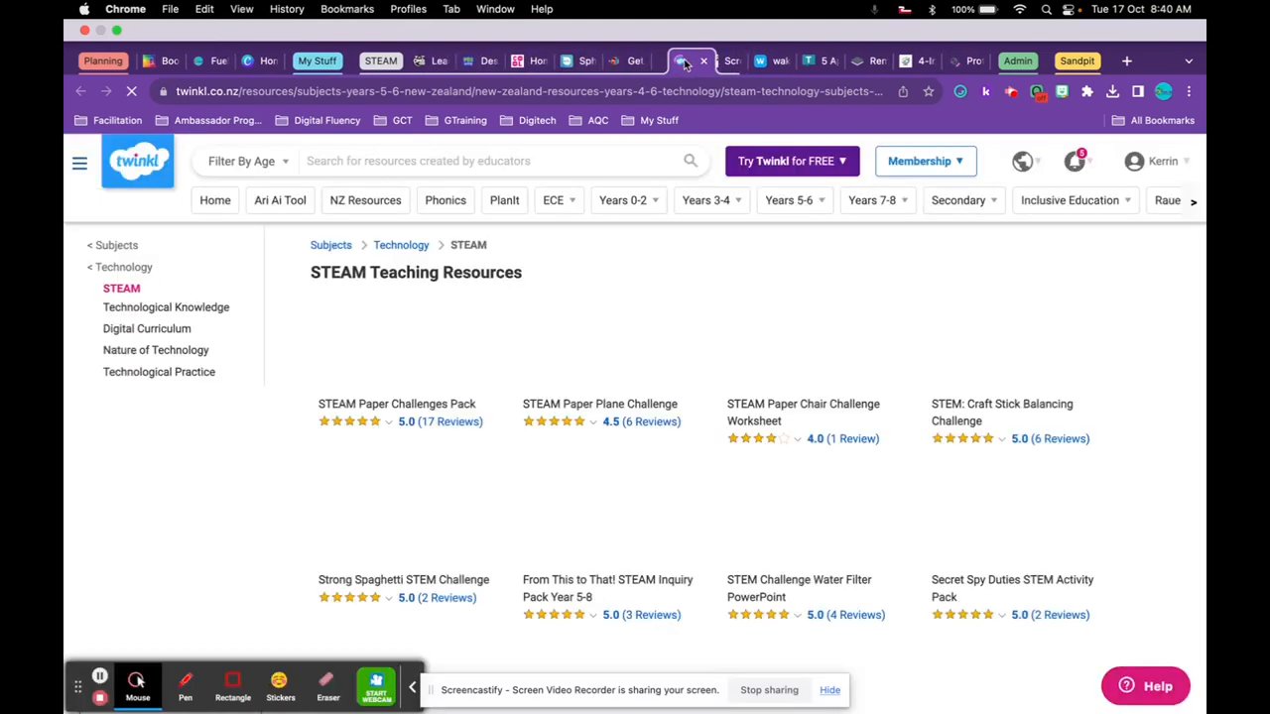
click(390, 63)
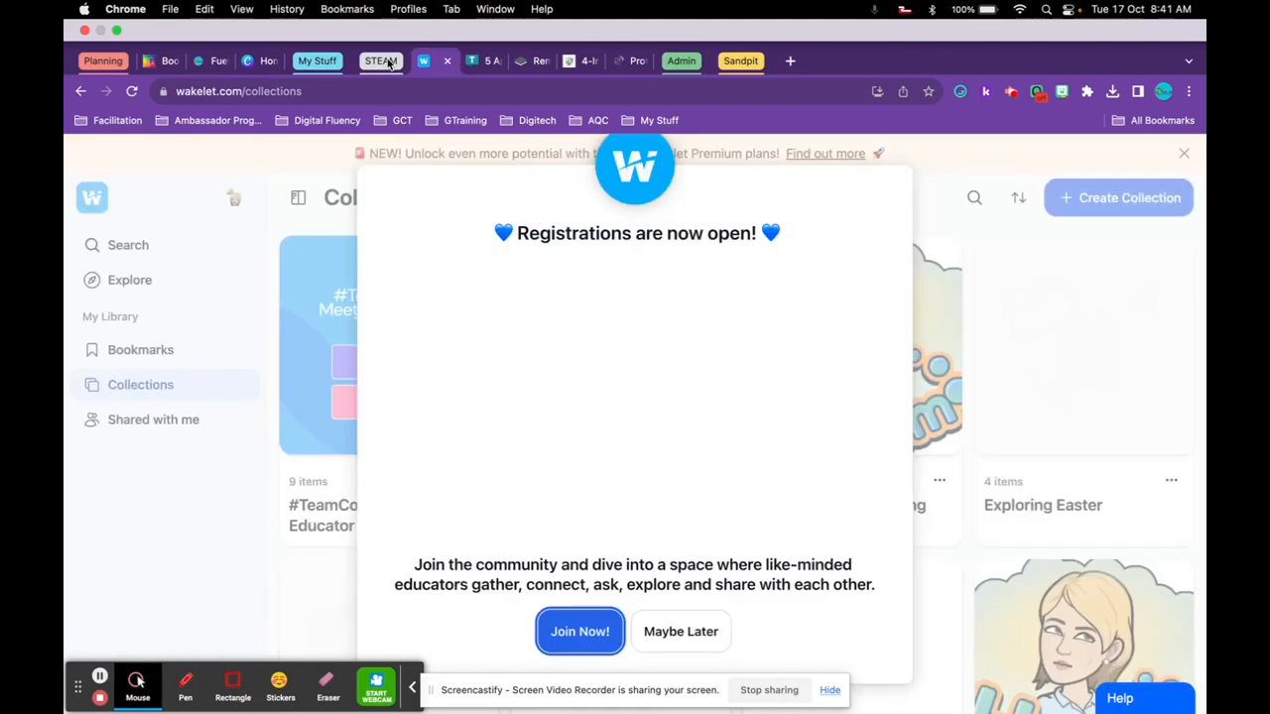
click(463, 154)
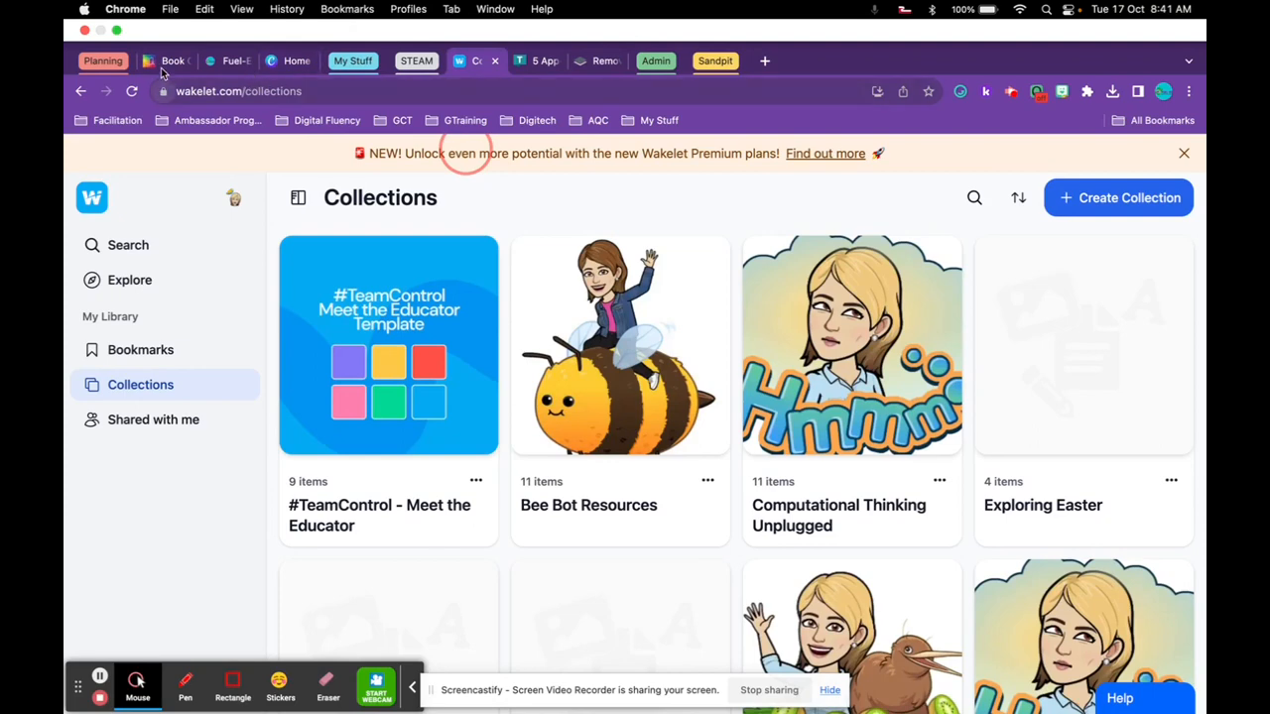
click(165, 62)
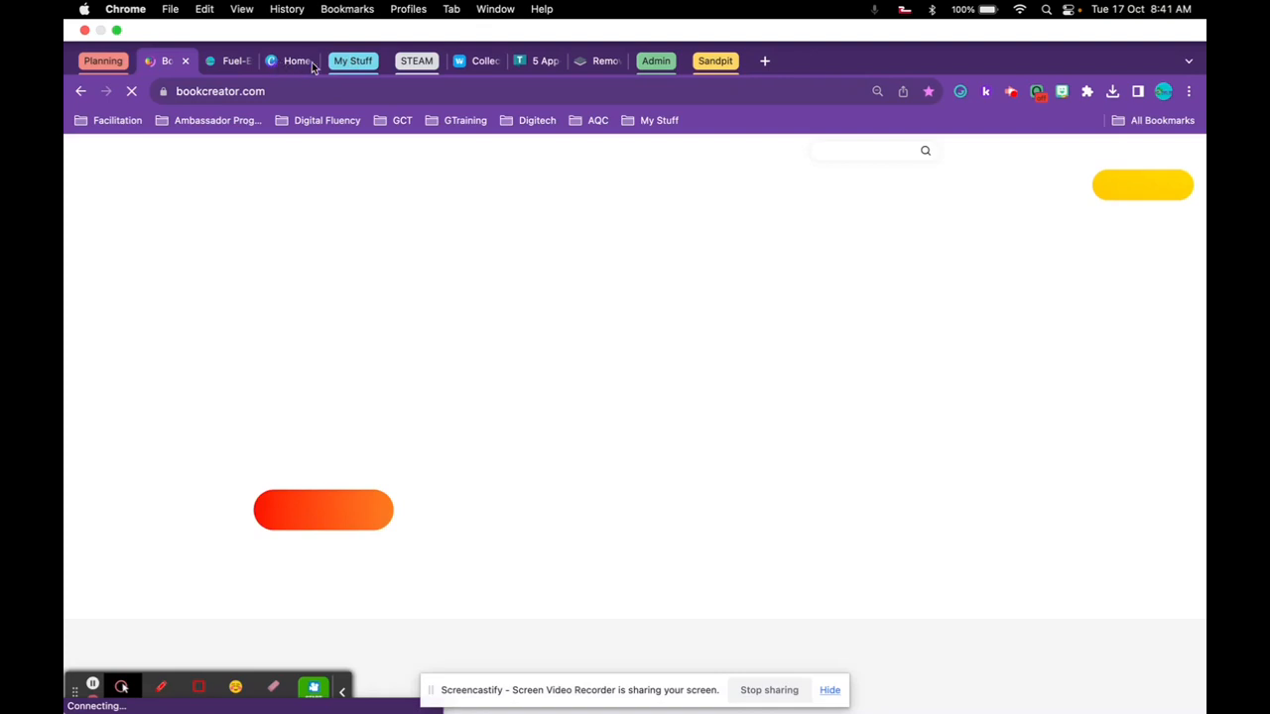
Expand and reposition the My Stuff group, then switch to the Untitled presentation Slides tab.
drag(357, 64, 168, 68)
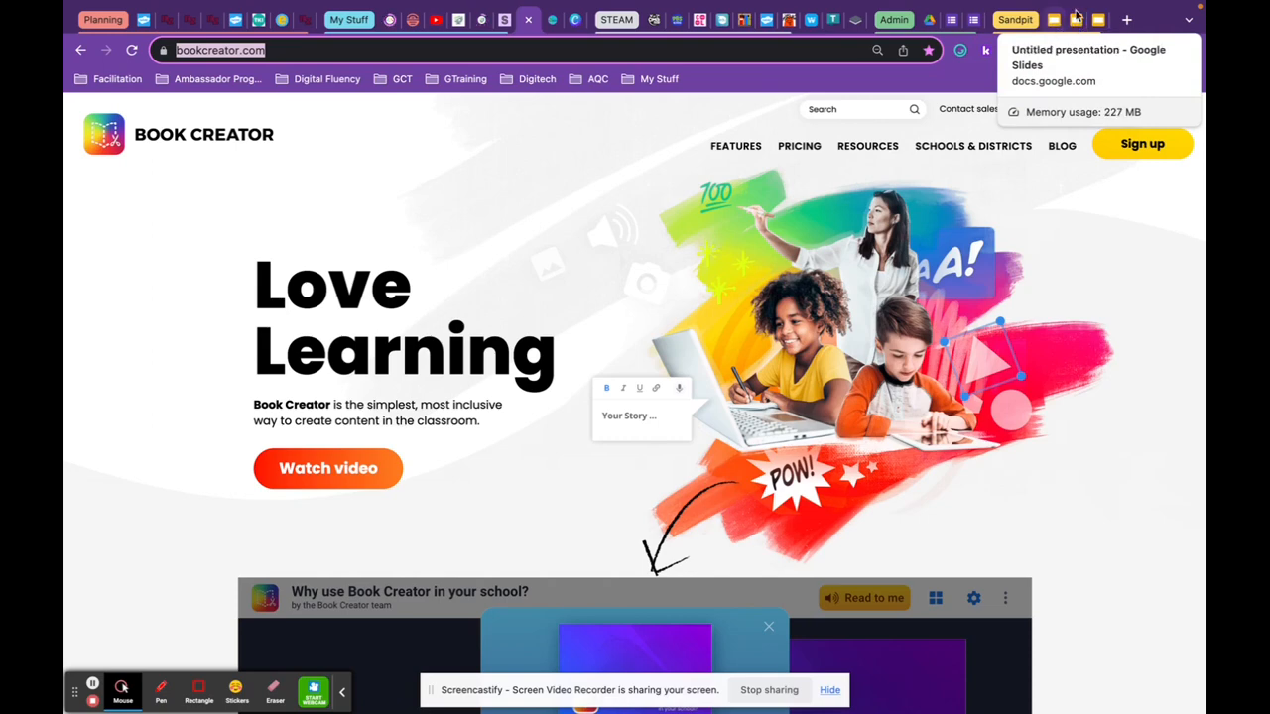
click(1074, 20)
Load chrome://flags in a new tab to find the Tab Hover Card Images flag.
click(1127, 20)
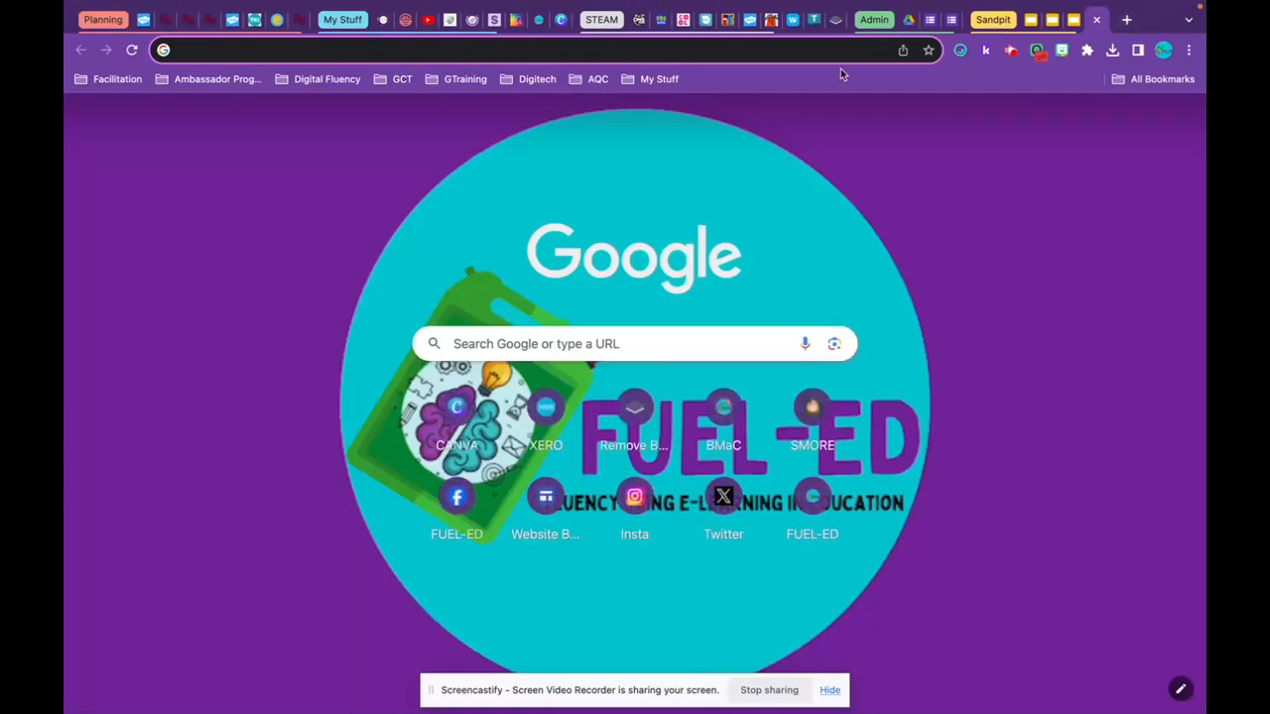
text(chrom)
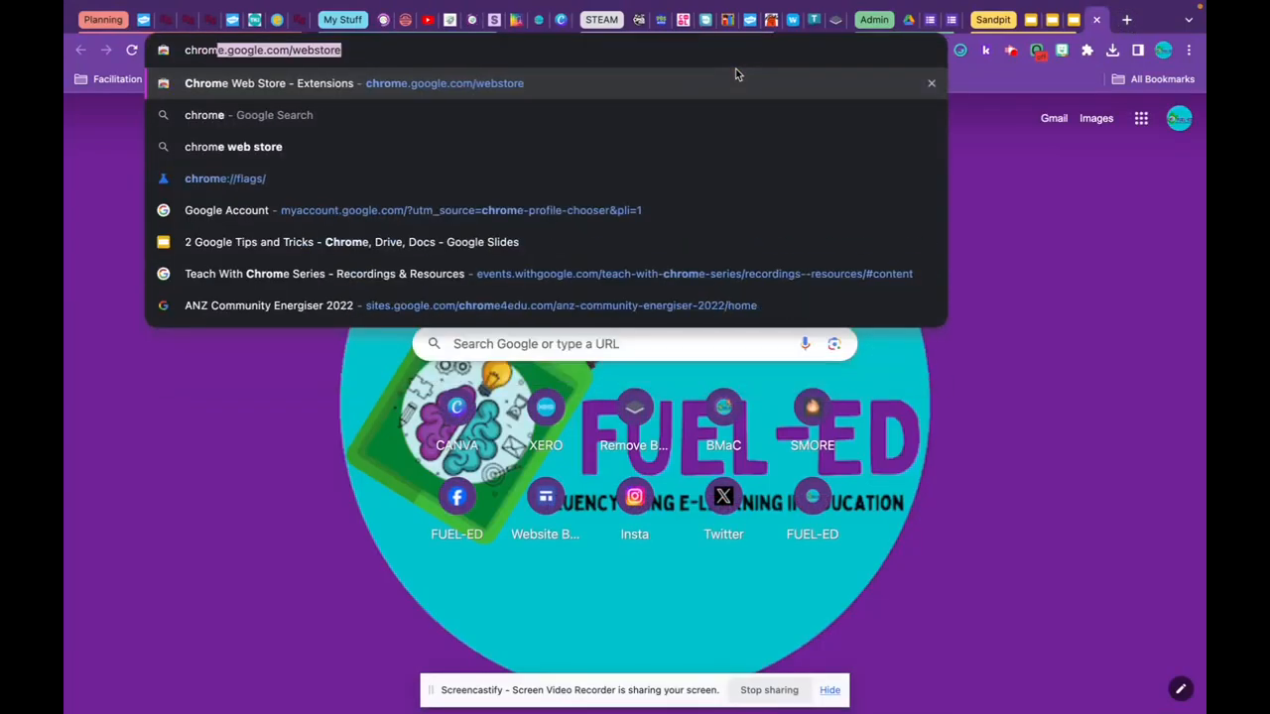
text(e:)
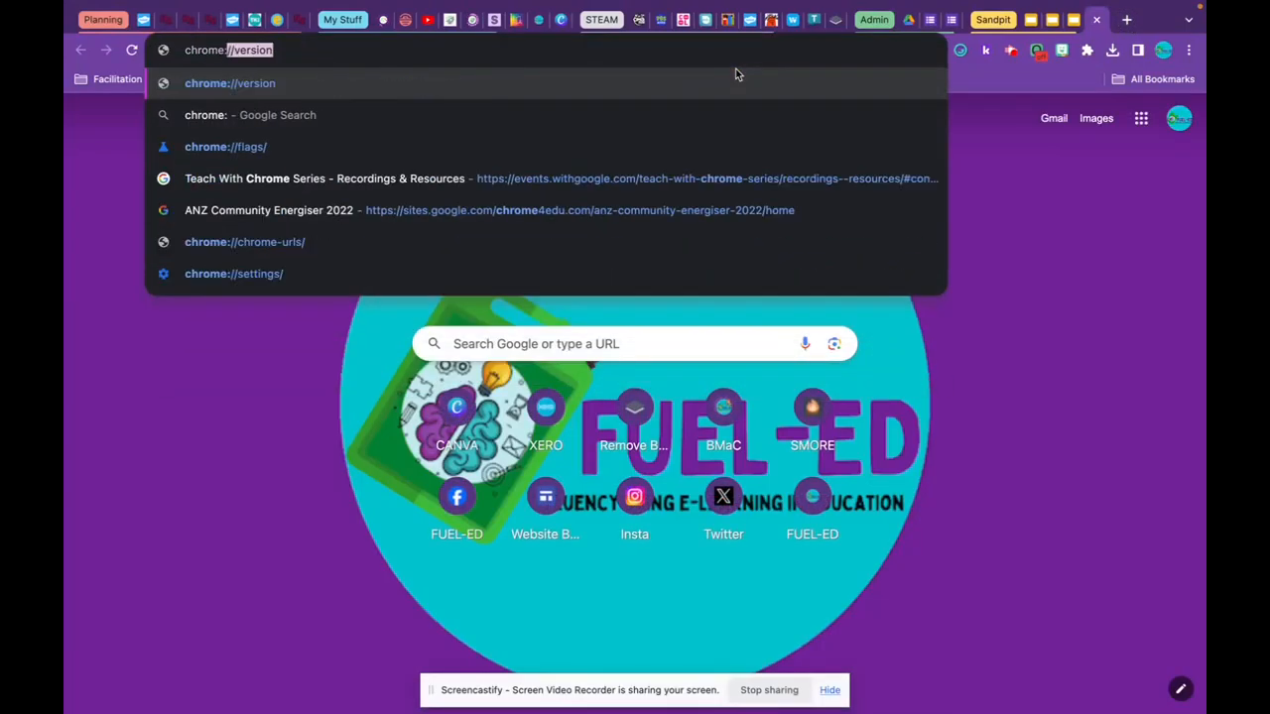
text(//)
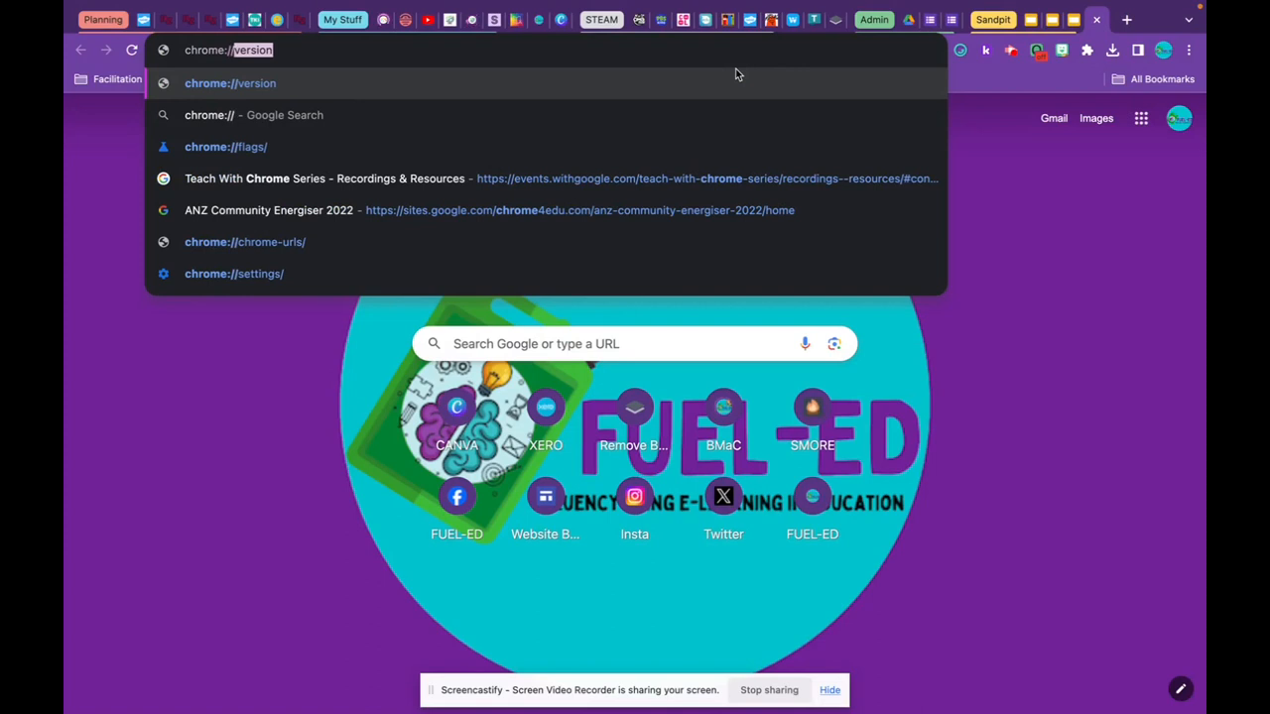
text(flags)
key(Return)
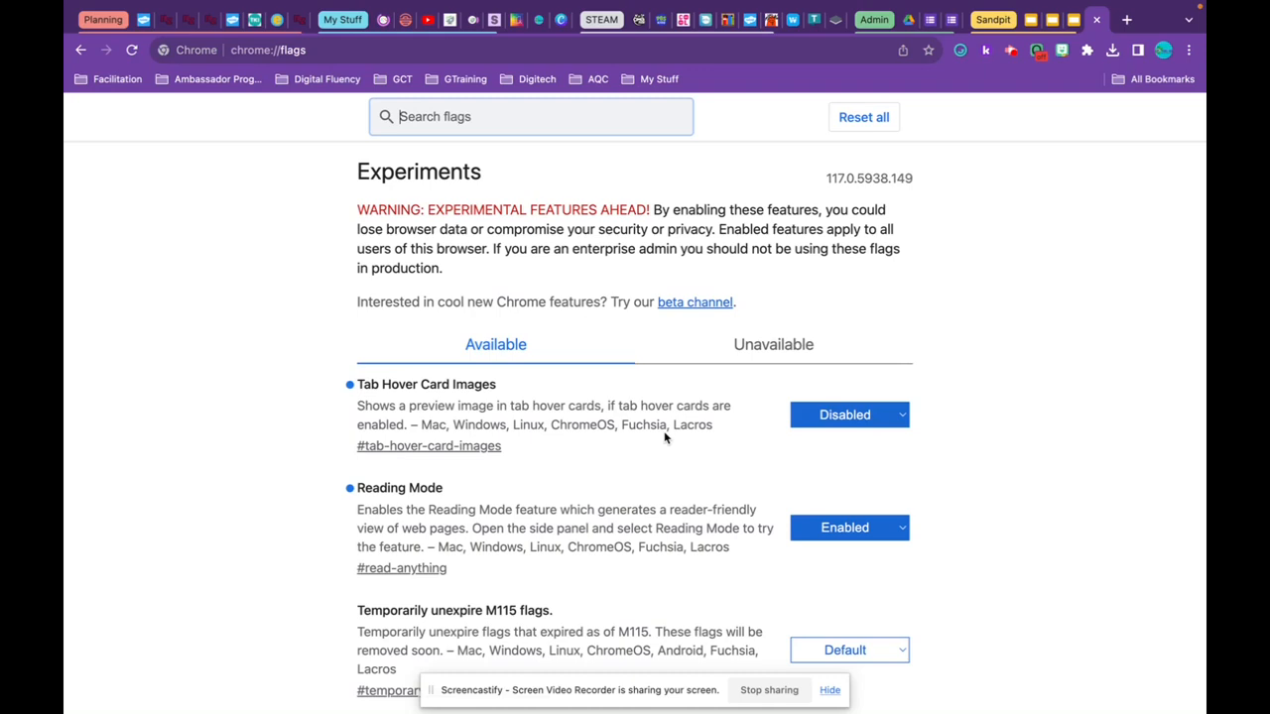
Switch the Tab Hover Card Images flag from Disabled to Enabled and relaunch Chrome.
click(870, 416)
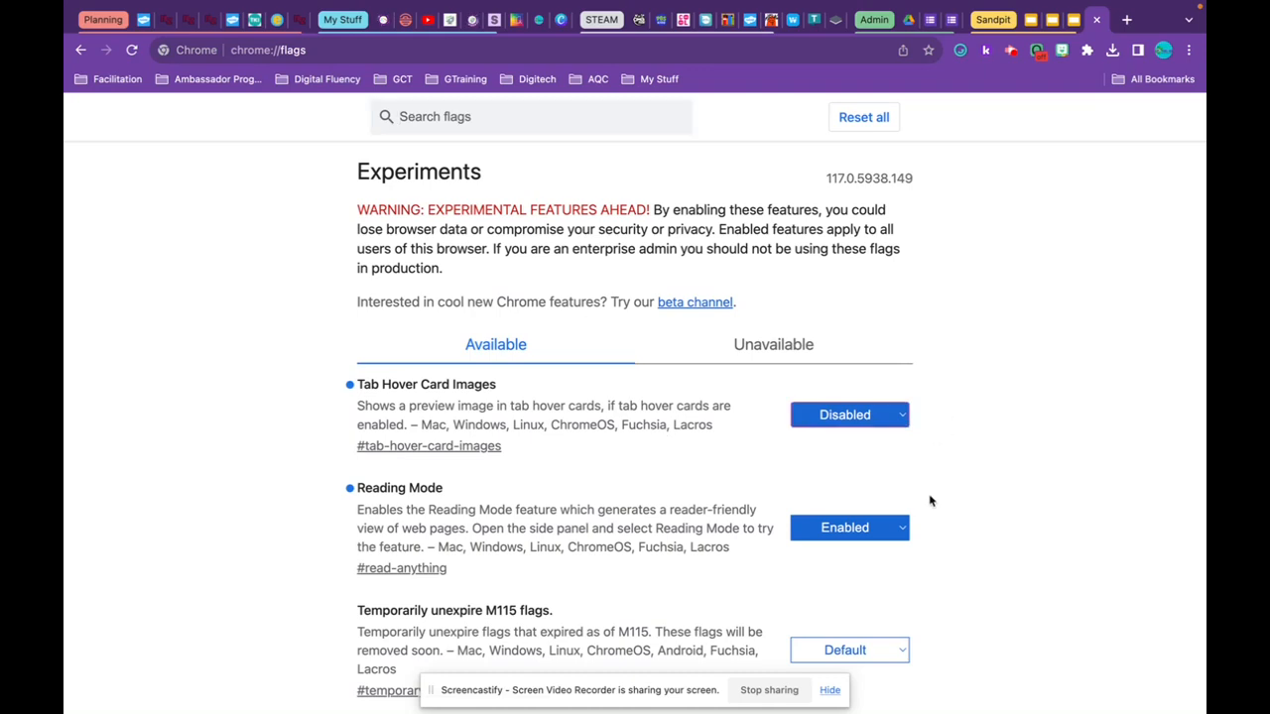
click(895, 416)
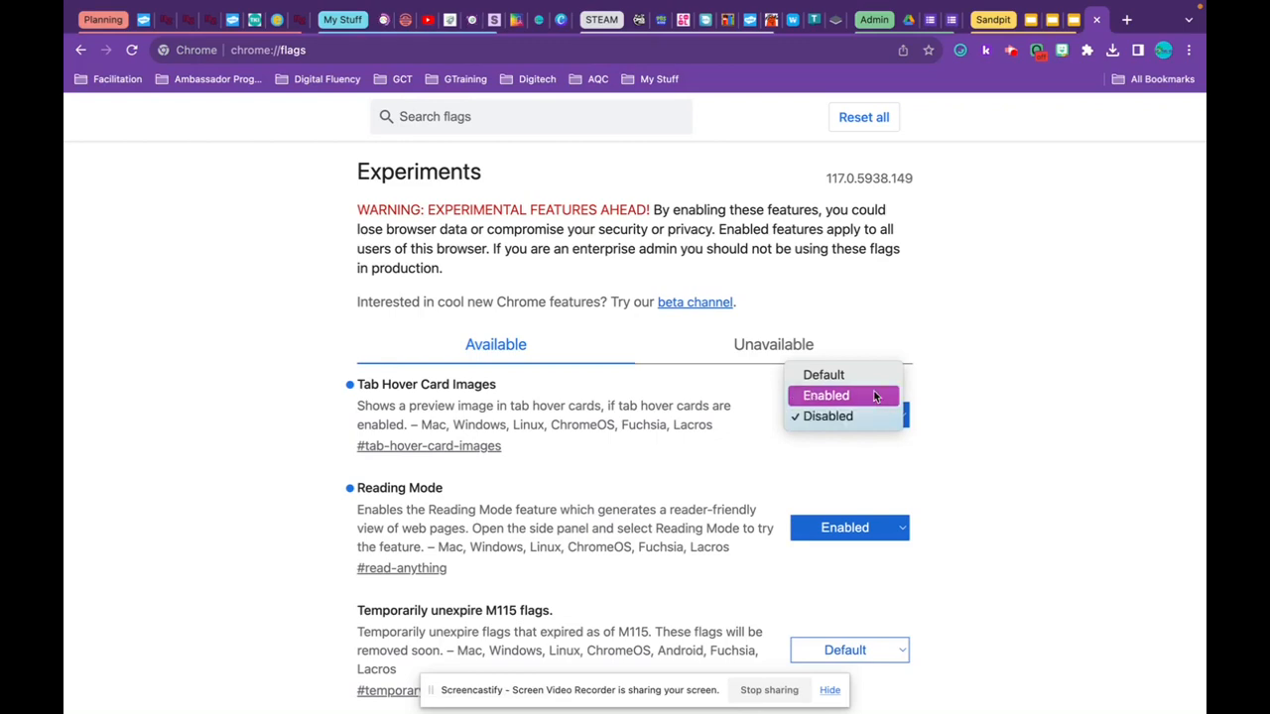
click(874, 397)
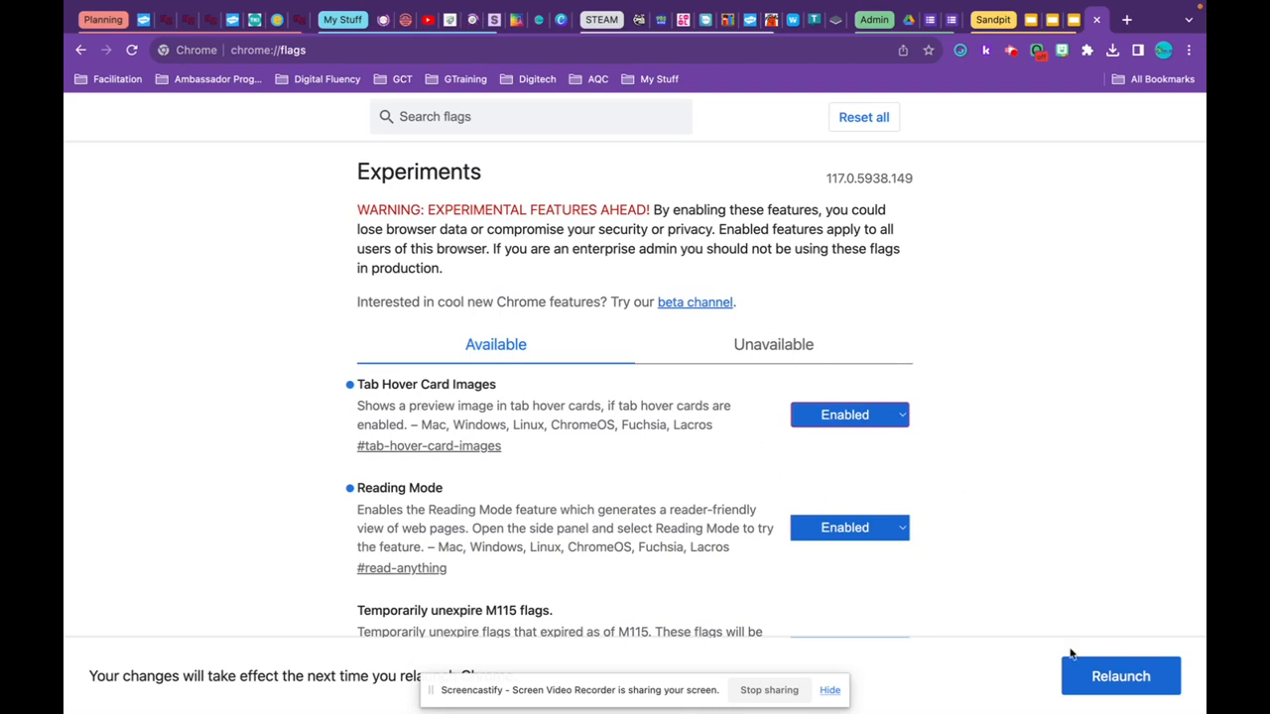
click(1120, 677)
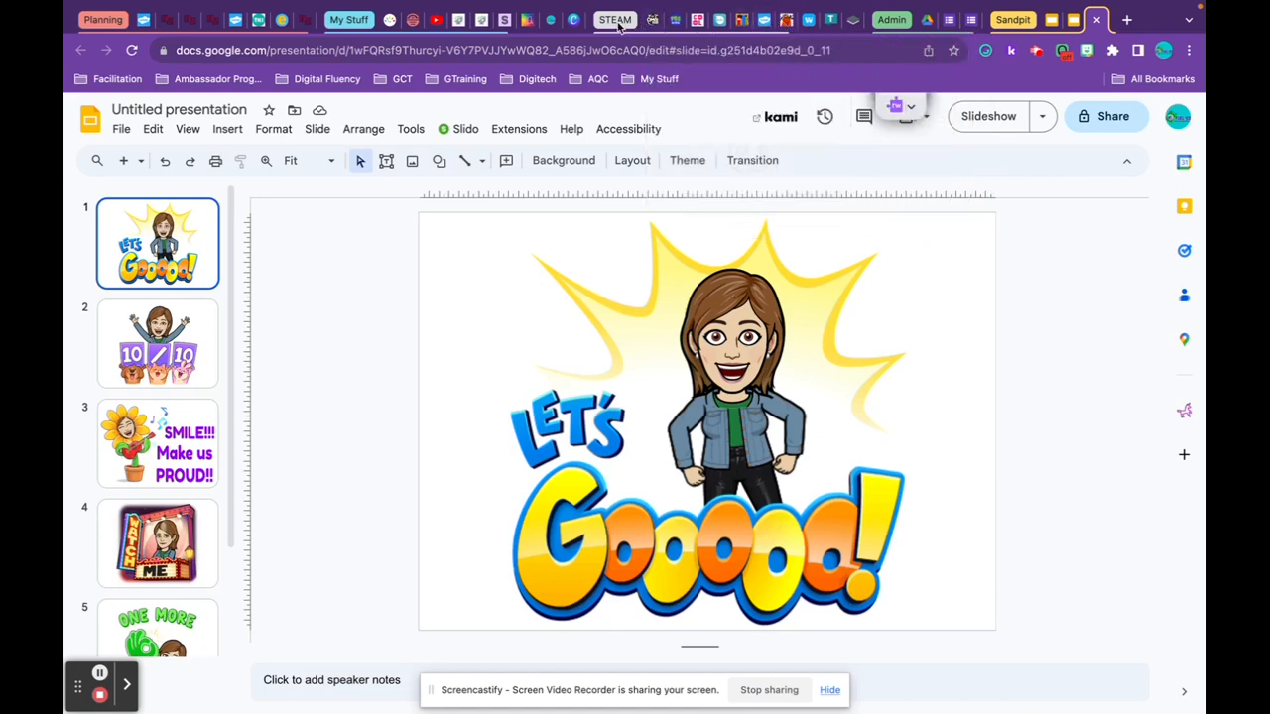
Collapse the five tab groups in order: Planning, My Stuff, STEAM, Admin and Sandpit.
click(117, 22)
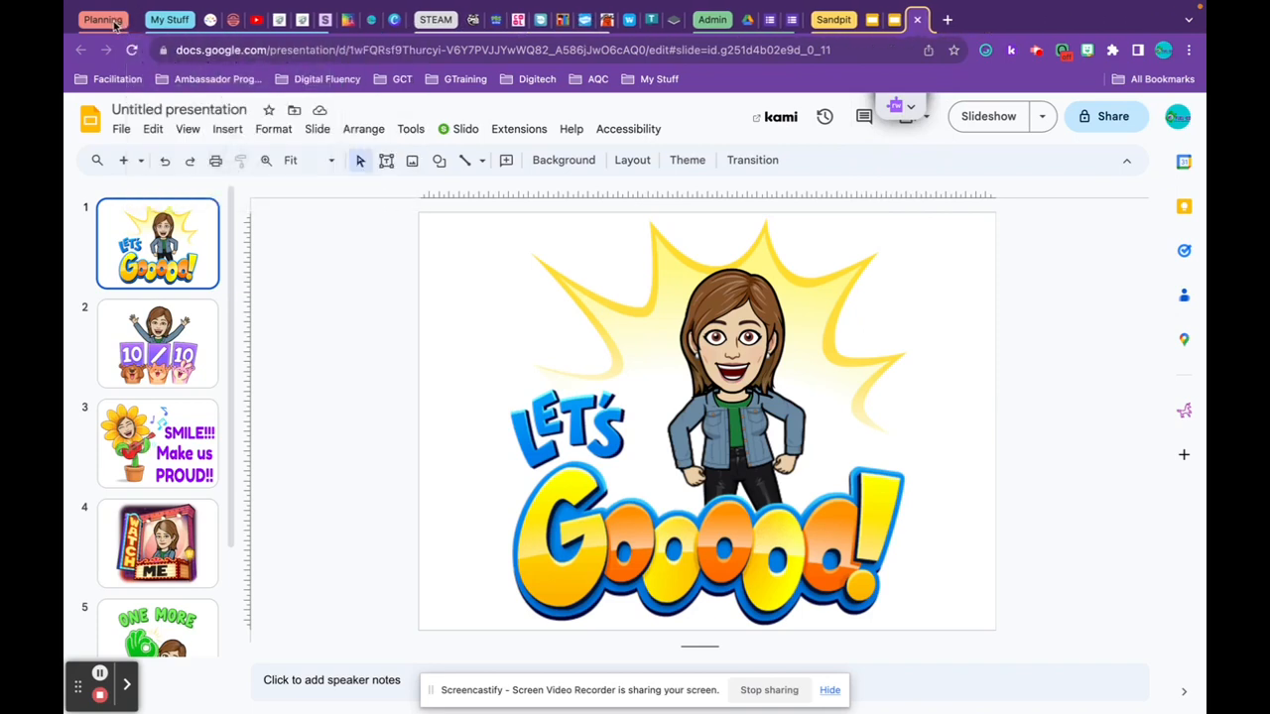
click(170, 20)
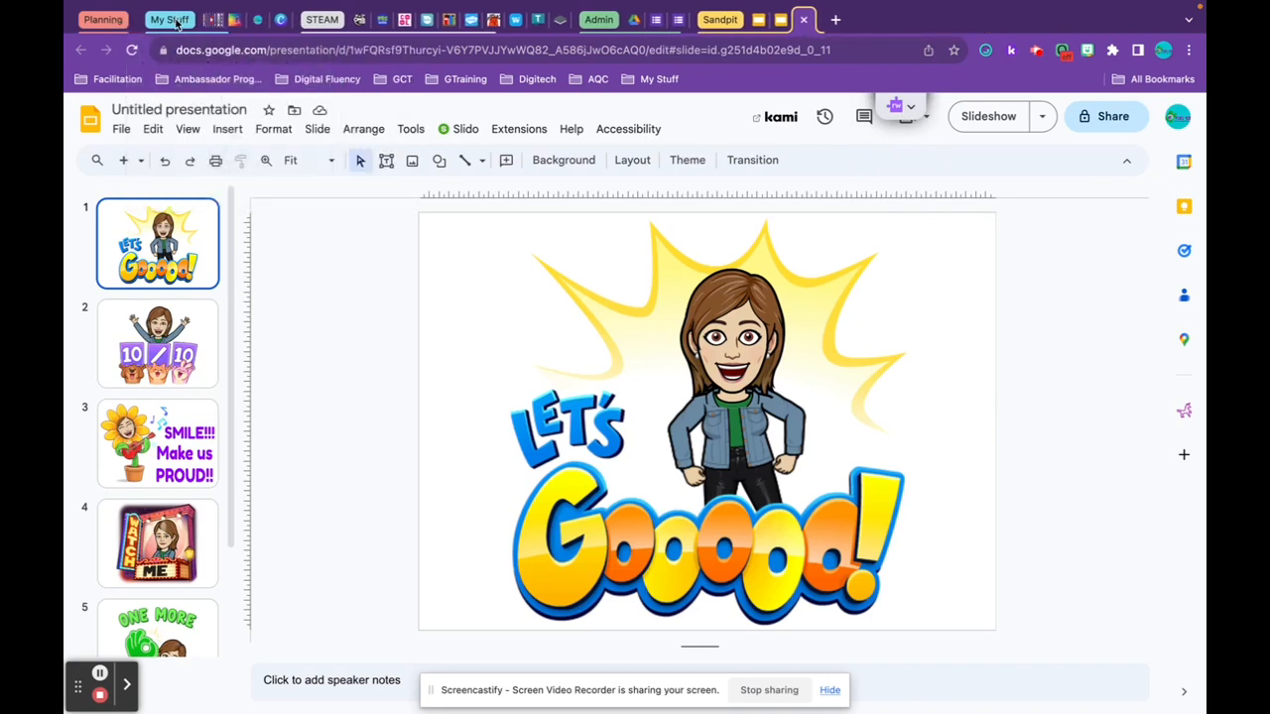
click(300, 21)
click(432, 21)
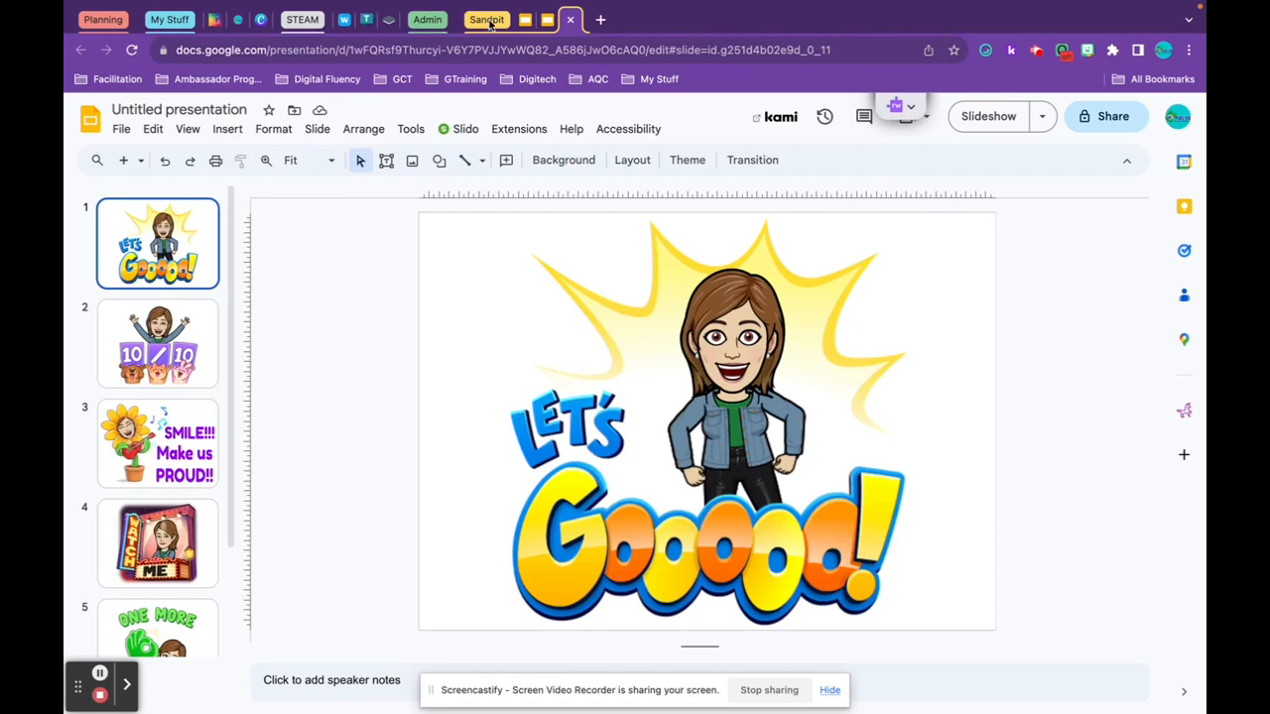
click(487, 20)
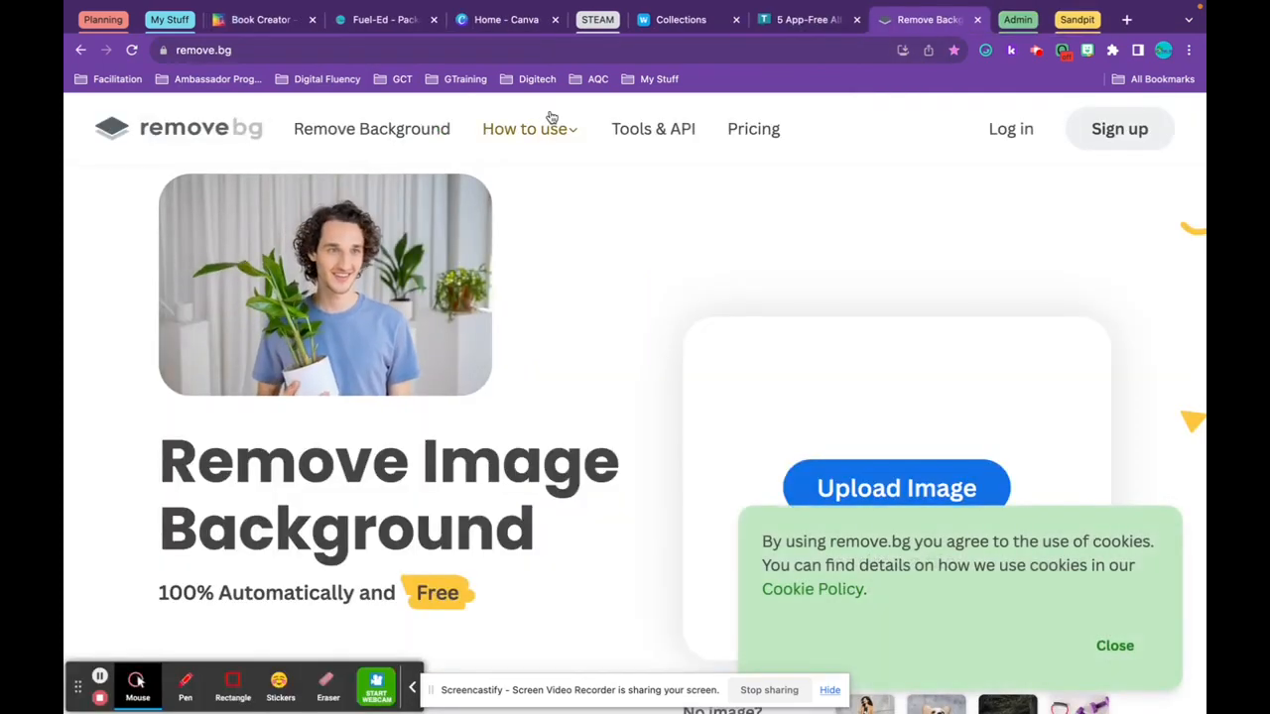